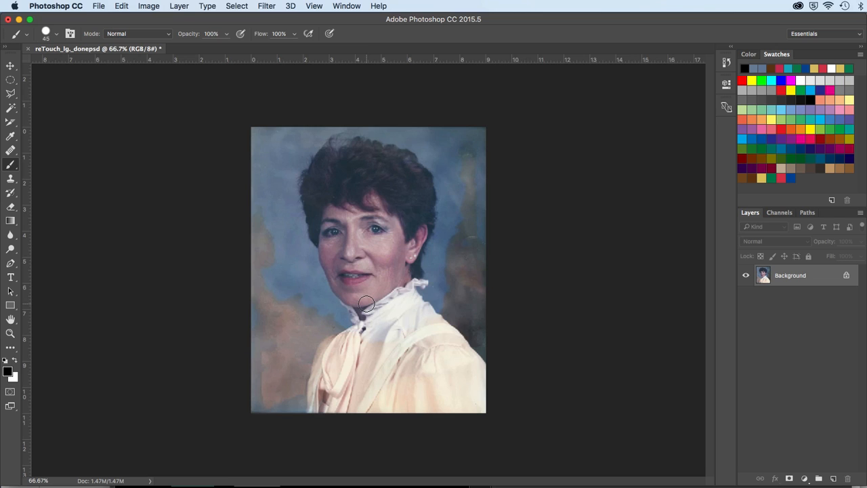
Step: Duplicate the Background layer and name the copy retouch
right_click(790, 278)
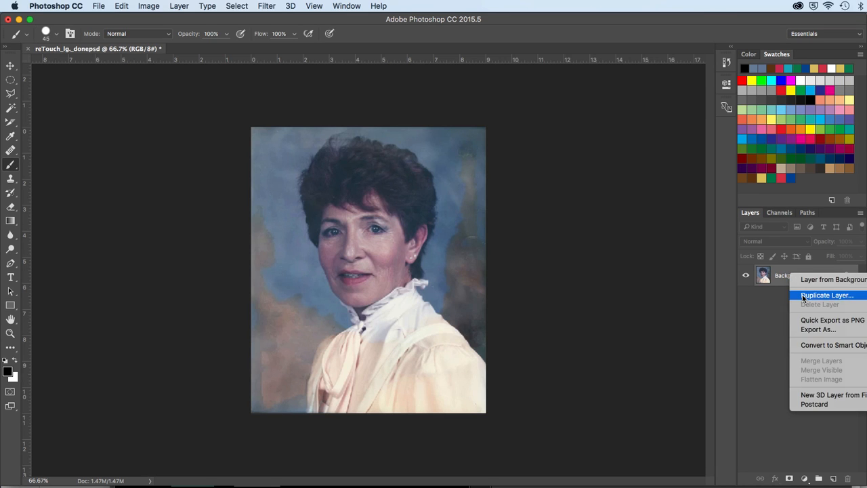
click(804, 296)
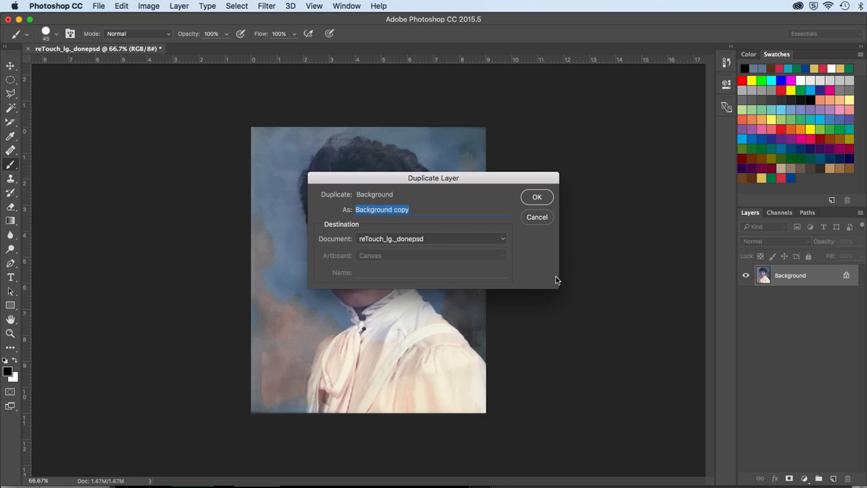
text(retouch)
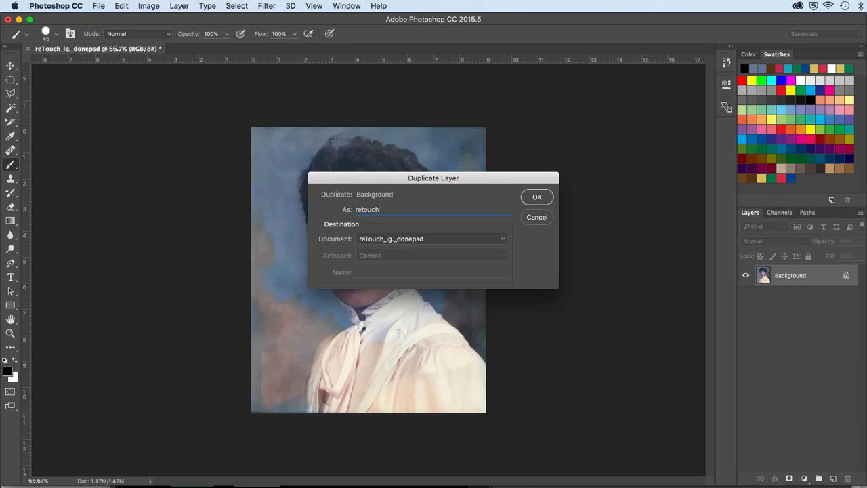
key(Return)
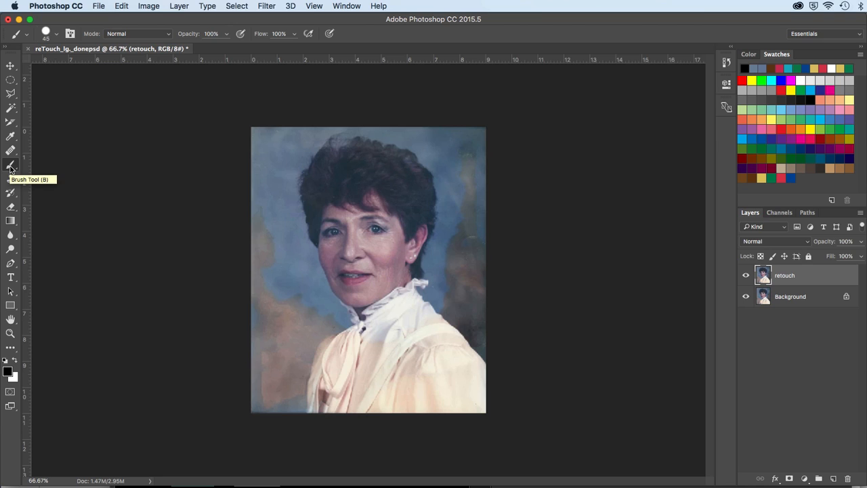
Step: Set the brush's blending mode to Color and sample the blue backdrop beside the woman's cheek
click(128, 36)
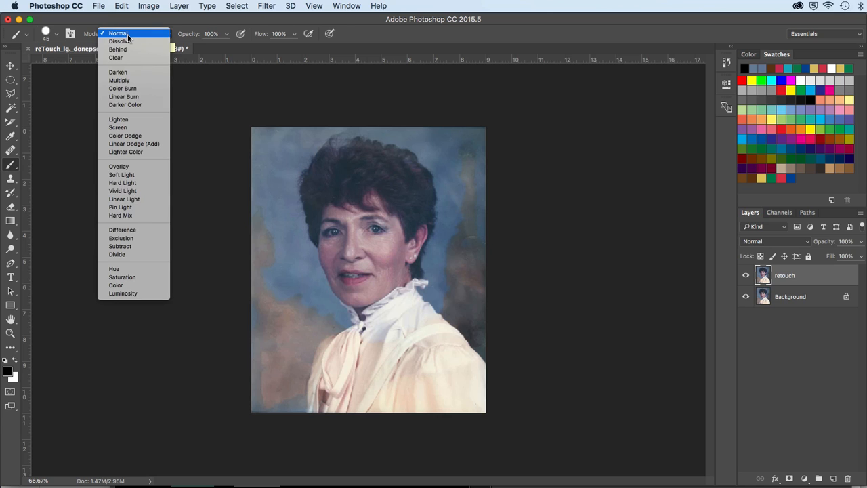
click(116, 285)
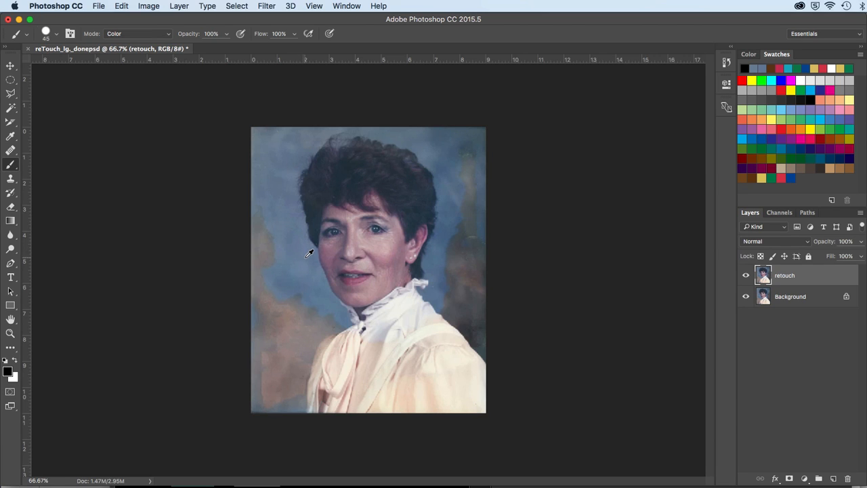
click(306, 257)
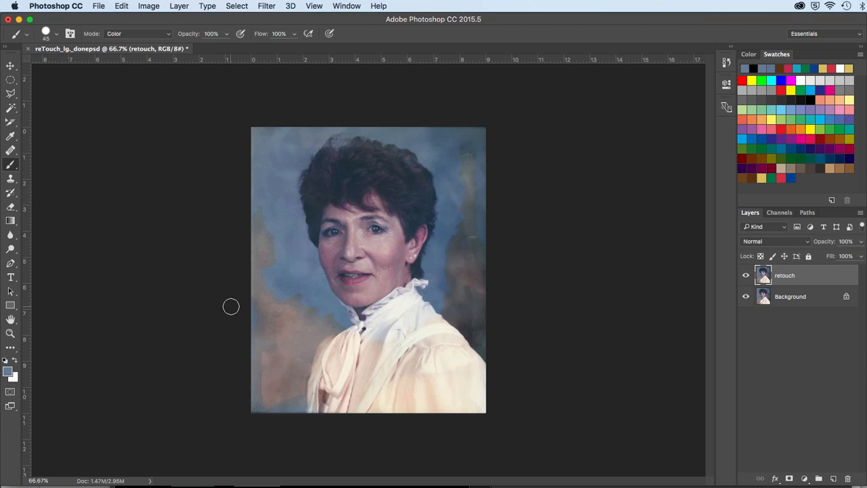
Step: Paint the sampled blue over the brown backdrop patches on the left side of the portrait, using a progressively larger brush
mouse_move(260, 255)
mouse_down()
mouse_move(259, 203)
mouse_move(257, 227)
mouse_move(270, 251)
mouse_move(259, 256)
mouse_move(256, 236)
mouse_up()
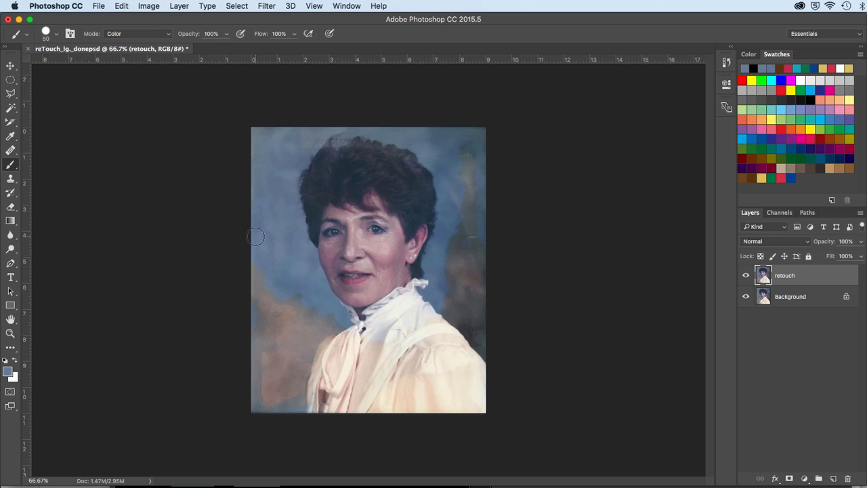
key(bracketright)
key(bracketright)
key(bracketright)
key(bracketright)
key(bracketright)
key(bracketright)
key(bracketright)
mouse_move(259, 278)
mouse_down()
mouse_move(272, 315)
mouse_move(302, 314)
mouse_move(267, 358)
mouse_move(271, 403)
mouse_move(290, 343)
mouse_up()
Step: Reduce the brush to 45 and paint the leftover brown along the left collar, shoulder and sleeve edge blue
key(bracketleft)
key(bracketleft)
key(bracketleft)
key(bracketleft)
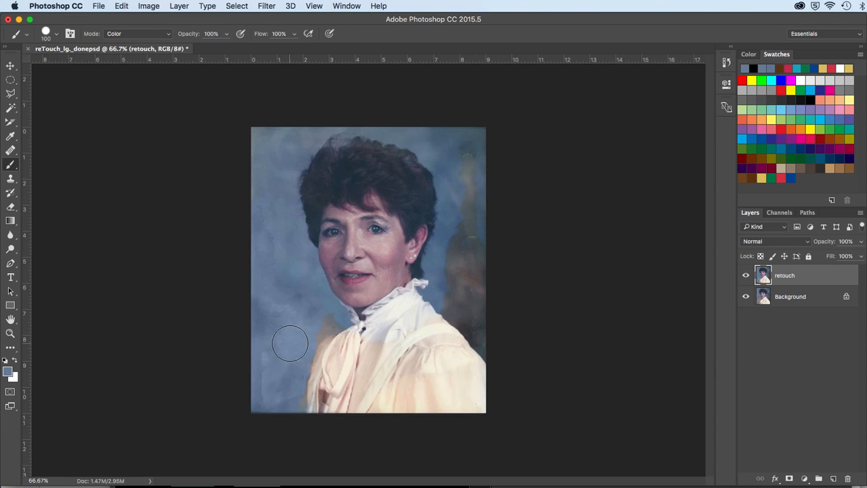
key(super+plus)
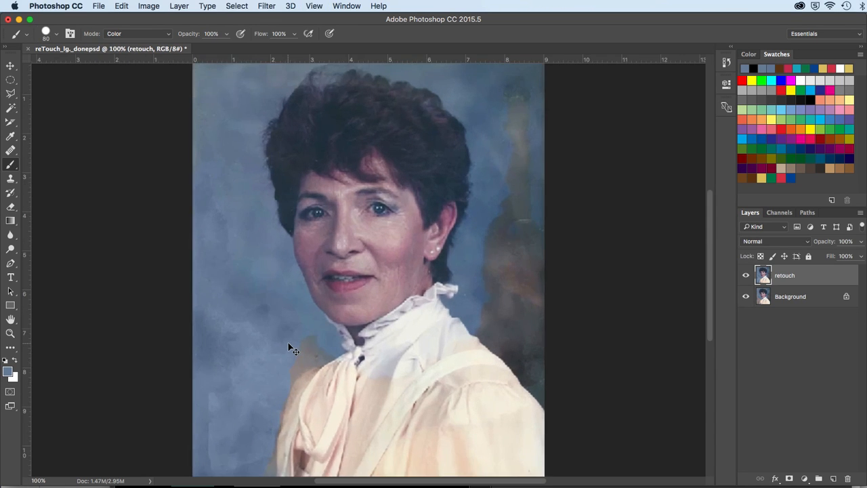
key(super+plus)
mouse_move(263, 364)
mouse_down()
mouse_move(287, 275)
mouse_move(299, 119)
mouse_up()
drag(286, 170, 297, 187)
key(bracketleft)
key(bracketleft)
key(bracketleft)
key(bracketleft)
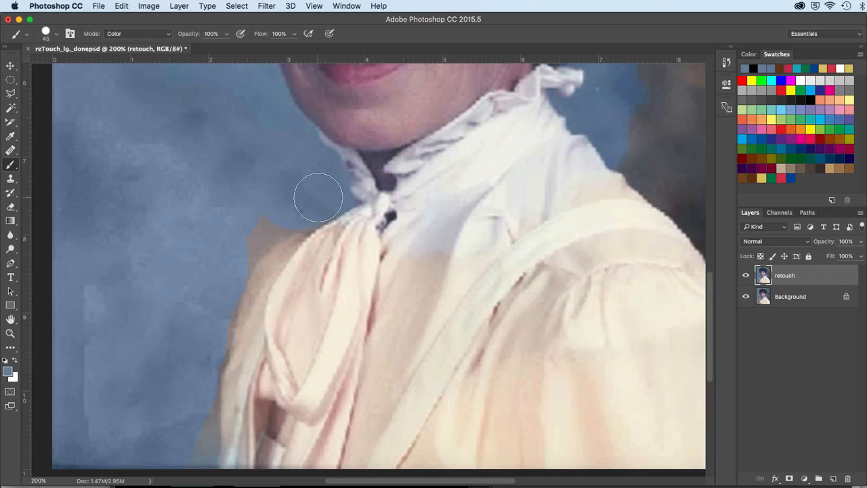
mouse_move(293, 218)
mouse_down()
mouse_move(270, 223)
mouse_move(262, 245)
mouse_move(274, 234)
mouse_up()
mouse_move(239, 241)
mouse_down()
mouse_move(228, 254)
mouse_move(257, 217)
mouse_up()
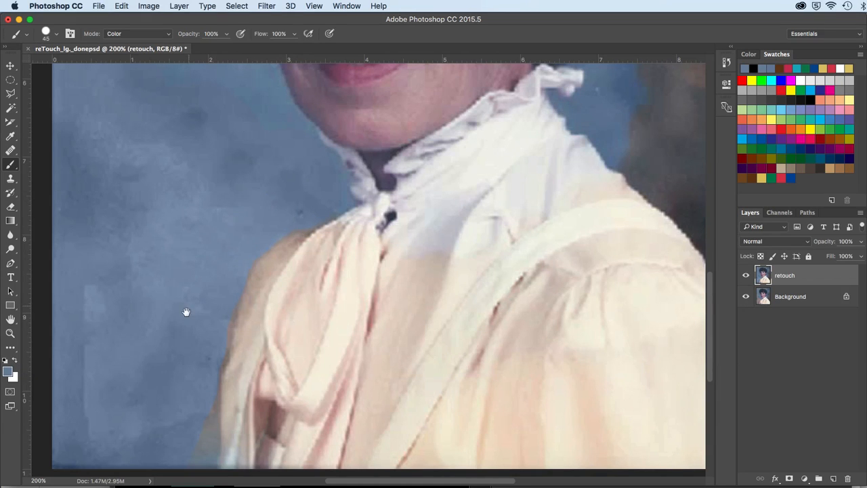
mouse_move(186, 311)
mouse_down()
mouse_move(209, 281)
mouse_move(240, 153)
mouse_up()
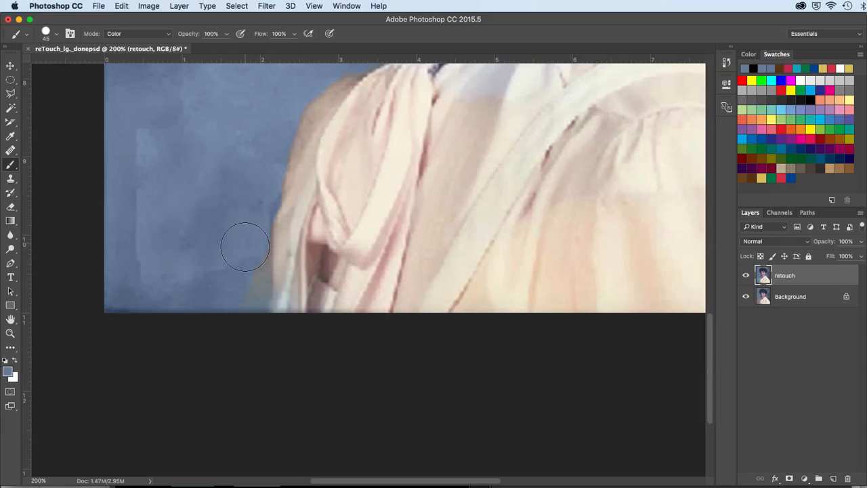
mouse_move(244, 247)
mouse_down()
mouse_move(228, 287)
mouse_move(188, 304)
mouse_move(126, 309)
mouse_up()
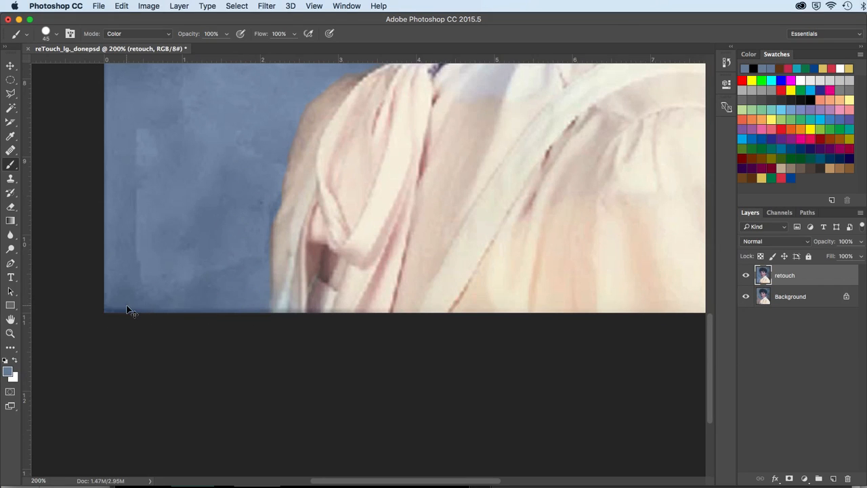
Step: Enlarge the brush and paint blue over the remaining discoloured backdrop around the woman, including the brown areas on the right
key(super+minus)
key(super+minus)
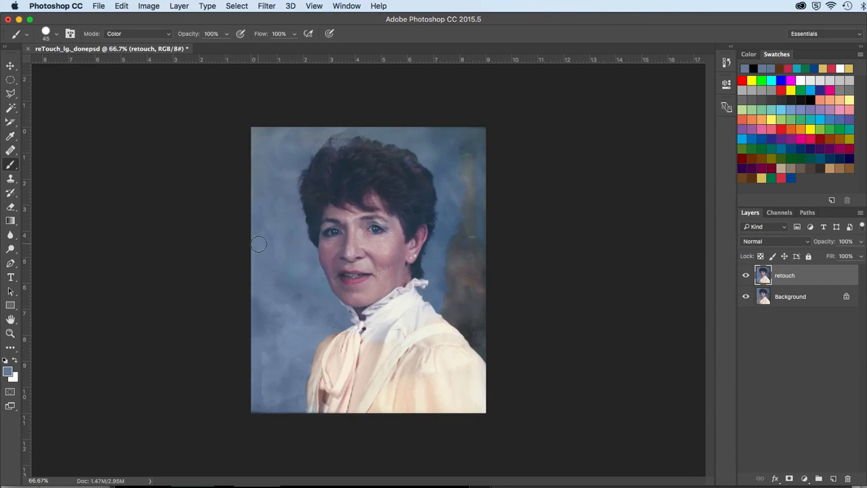
key(bracketright)
key(bracketright)
key(bracketright)
key(bracketright)
key(bracketright)
key(bracketright)
mouse_move(261, 234)
mouse_down()
mouse_move(259, 133)
mouse_move(273, 153)
mouse_move(340, 128)
mouse_move(388, 130)
mouse_move(463, 170)
mouse_move(456, 144)
mouse_move(489, 145)
mouse_move(452, 258)
mouse_move(478, 258)
mouse_move(457, 301)
mouse_move(487, 317)
mouse_move(494, 341)
mouse_move(489, 286)
mouse_move(488, 325)
mouse_move(465, 315)
mouse_move(442, 282)
mouse_move(194, 171)
mouse_up()
Step: Shrink the brush to 45 and paint the brown remnants along the right shoulder edge blue
key(super+h)
key(super+equal)
key(super+equal)
key(bracketleft)
key(bracketleft)
key(bracketleft)
key(bracketleft)
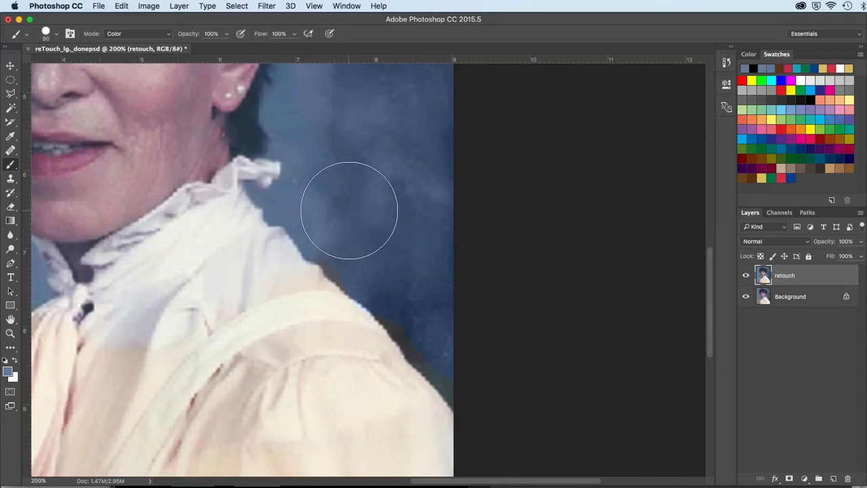
key(bracketleft)
key(bracketleft)
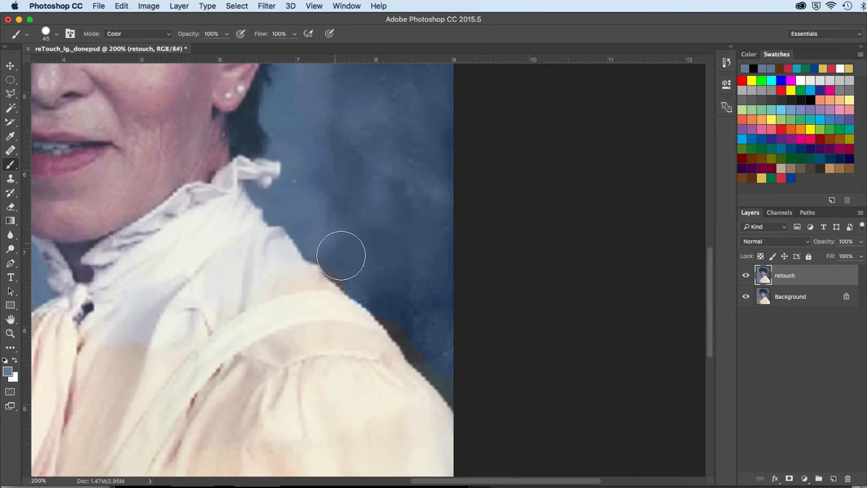
drag(384, 296, 463, 384)
Step: Show the full history list and set the Duplicate Layer state as the History Brush source
key(super+minus)
key(super+minus)
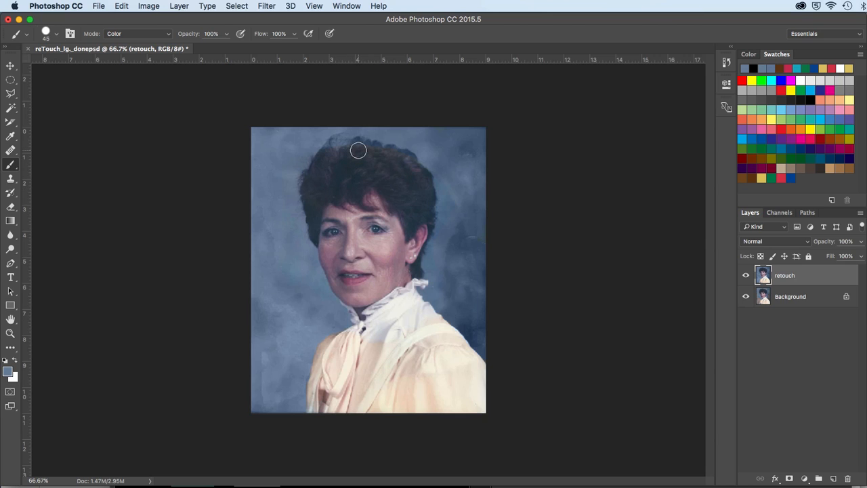
click(349, 5)
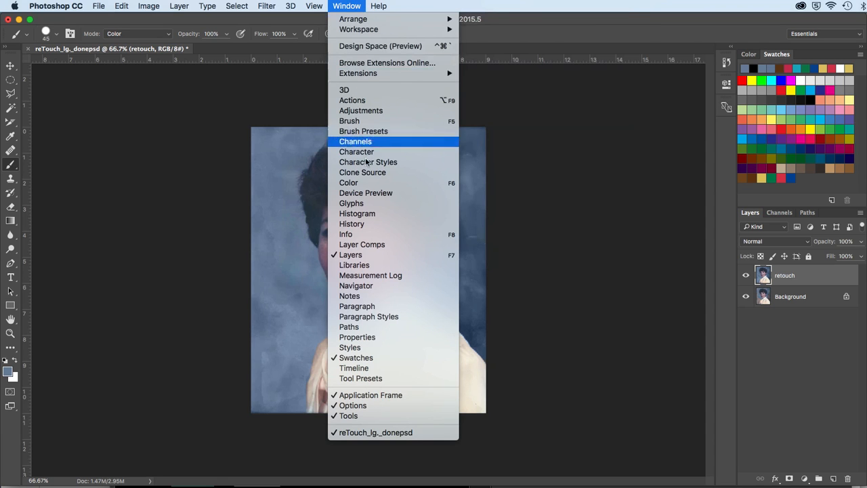
click(357, 224)
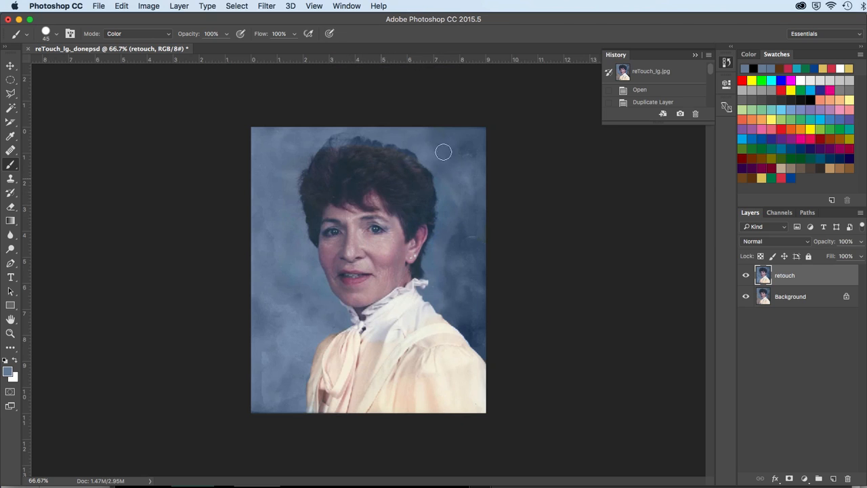
drag(634, 122, 636, 265)
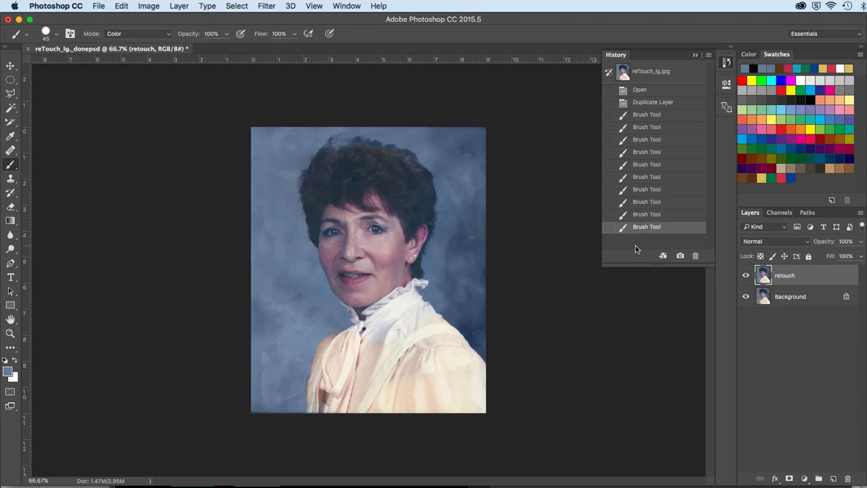
click(608, 103)
Step: Restore the original hair colour along the top of the head with the History Brush, reducing it to 25, and collapse the history list
click(11, 193)
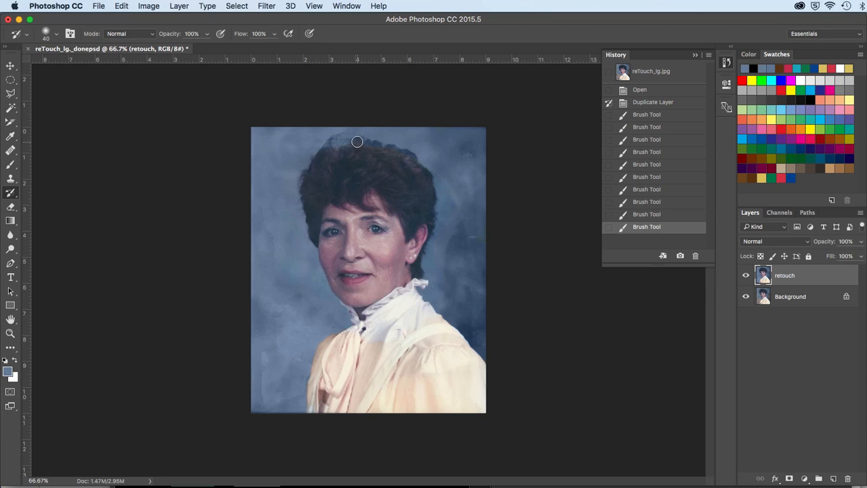
mouse_move(377, 147)
mouse_down()
mouse_move(412, 158)
mouse_move(337, 153)
mouse_up()
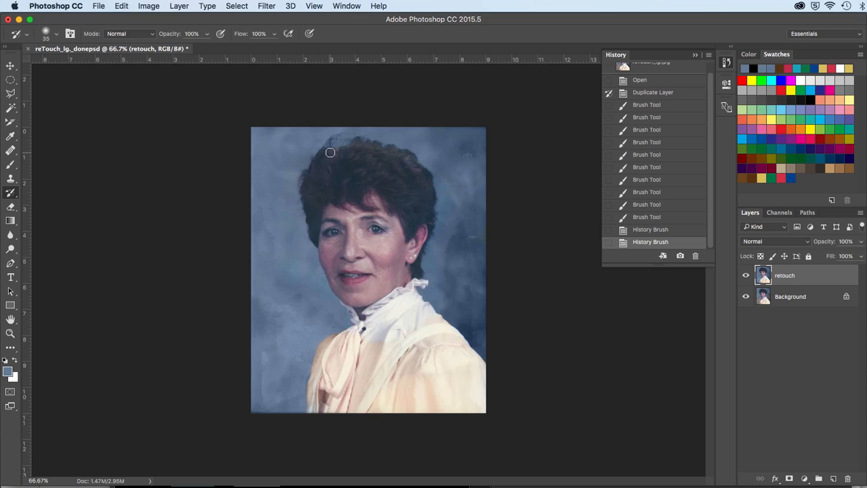
key(bracketleft)
click(325, 151)
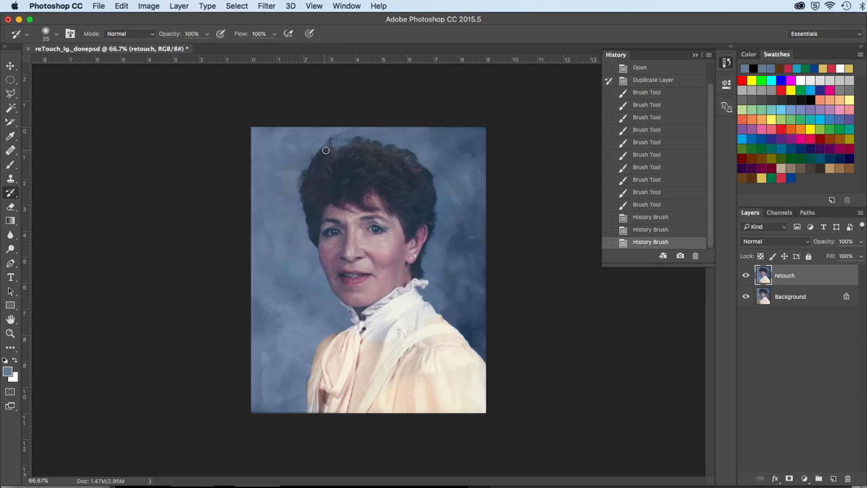
click(359, 142)
click(374, 144)
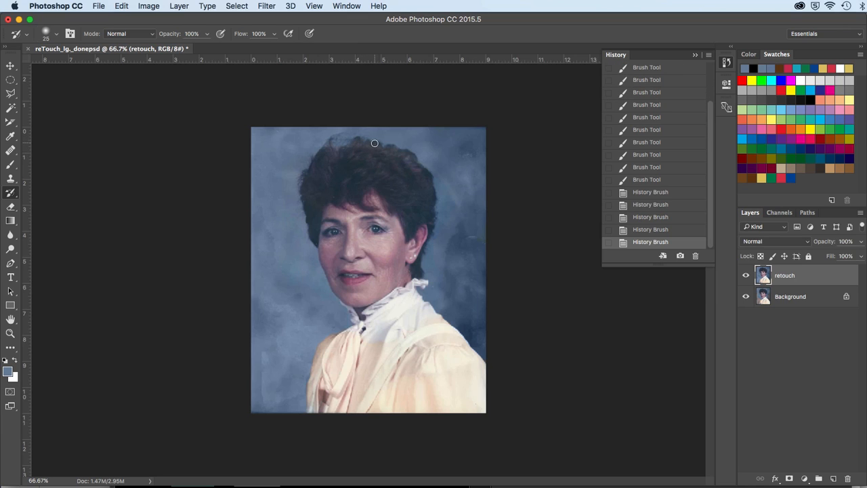
click(371, 143)
click(391, 148)
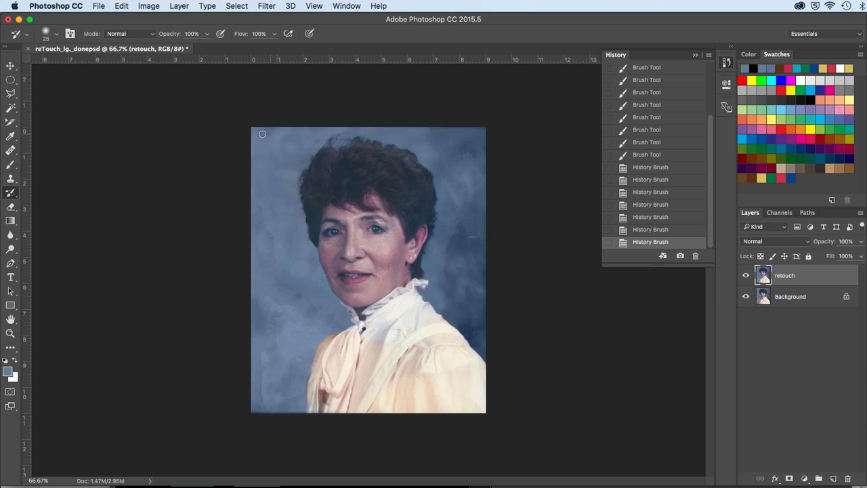
click(11, 167)
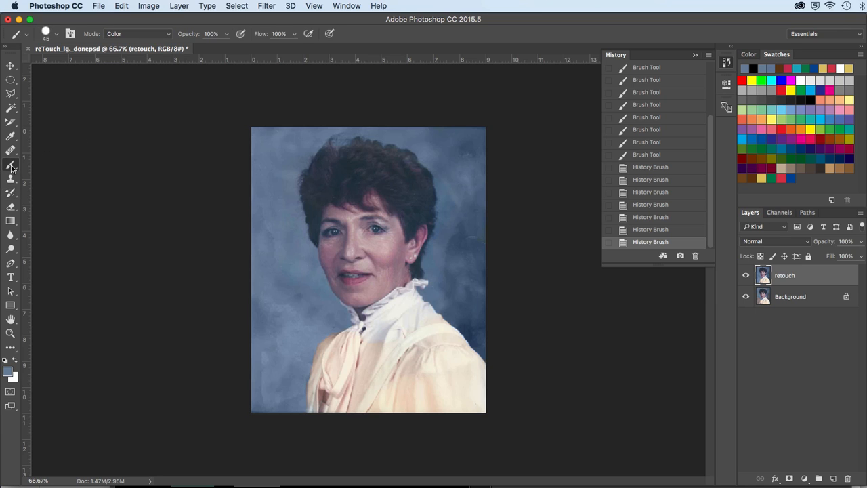
click(694, 57)
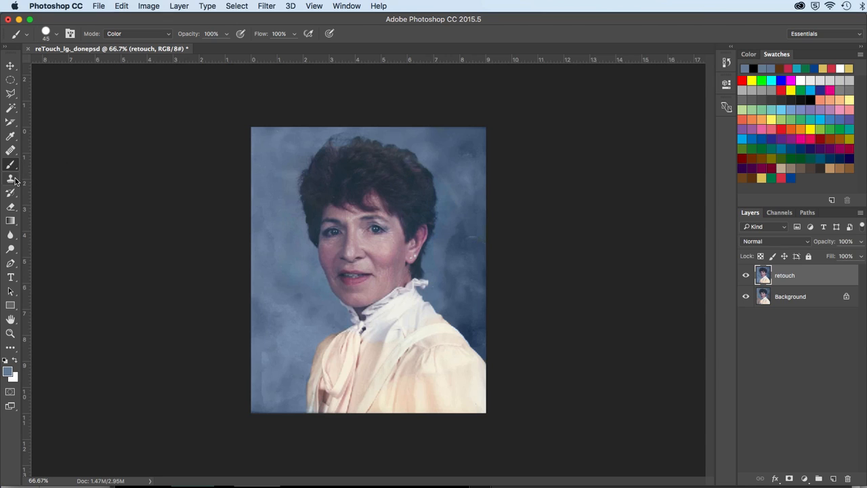
Step: With the Clone Stamp at 100% zoom, sample the backdrop left of the face and clone it toward the left edge
drag(15, 180, 32, 177)
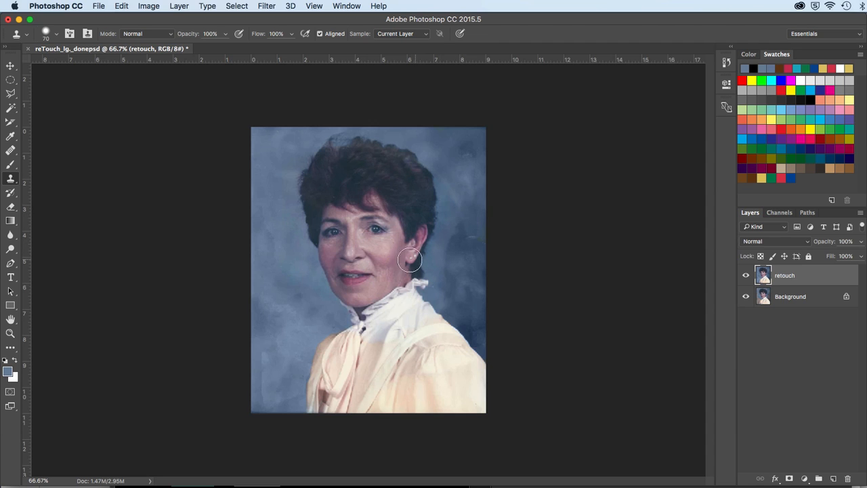
key(super+1)
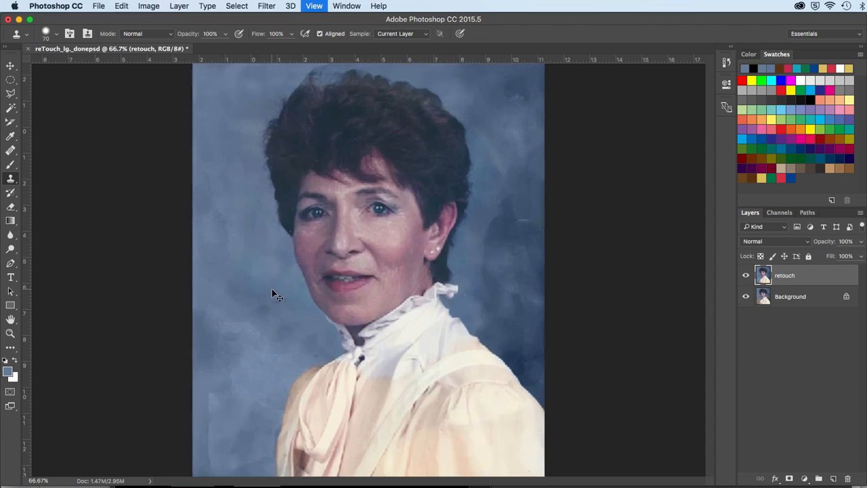
drag(273, 290, 285, 282)
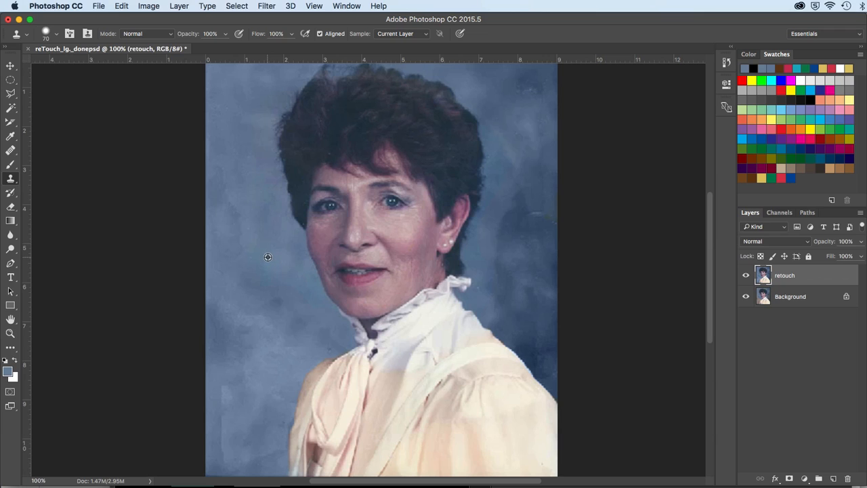
alt+click(268, 257)
drag(234, 260, 224, 198)
Step: Try cloning over the left backdrop with Aligned off, sampling the area beside the collar
alt+click(296, 322)
click(241, 300)
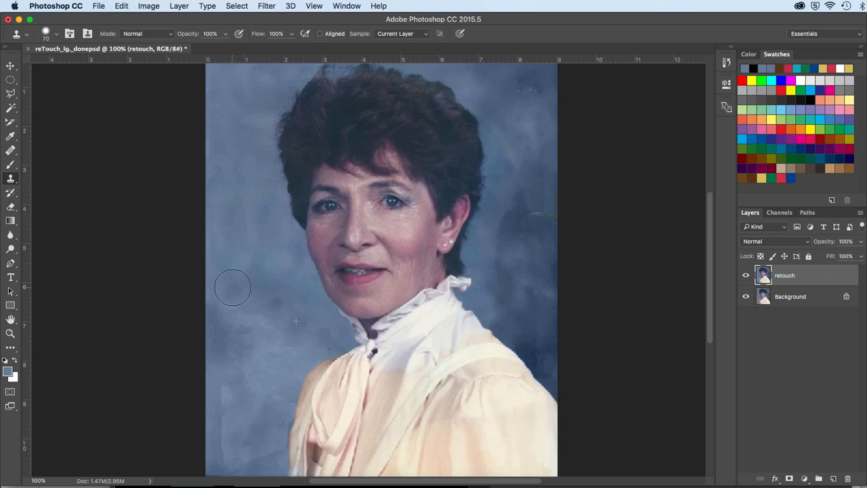
mouse_move(232, 288)
mouse_down()
mouse_move(234, 277)
mouse_move(234, 300)
mouse_move(226, 262)
mouse_move(238, 260)
mouse_move(238, 292)
mouse_move(226, 253)
mouse_move(238, 236)
mouse_move(261, 349)
mouse_move(273, 273)
mouse_move(262, 240)
mouse_move(255, 300)
mouse_up()
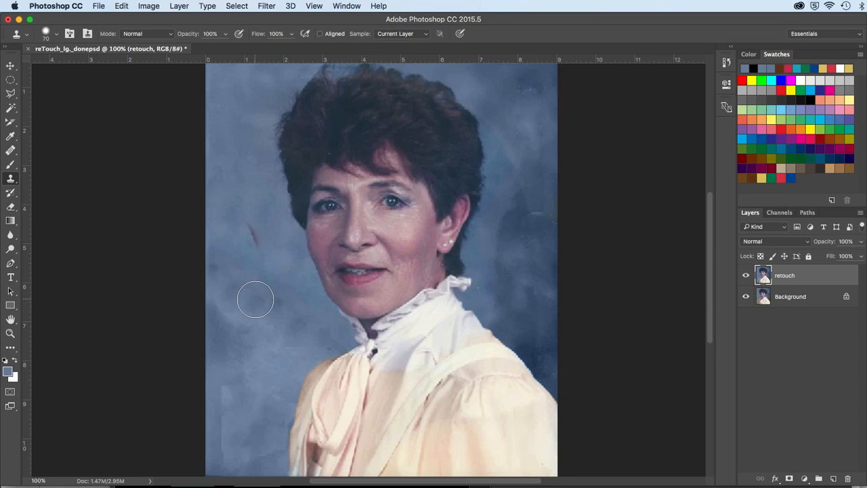
mouse_move(256, 300)
mouse_down()
mouse_move(255, 359)
mouse_move(238, 373)
mouse_move(241, 361)
mouse_move(252, 372)
mouse_move(246, 386)
mouse_move(234, 386)
mouse_move(233, 342)
mouse_move(260, 350)
mouse_move(253, 311)
mouse_move(236, 284)
mouse_move(263, 262)
mouse_up()
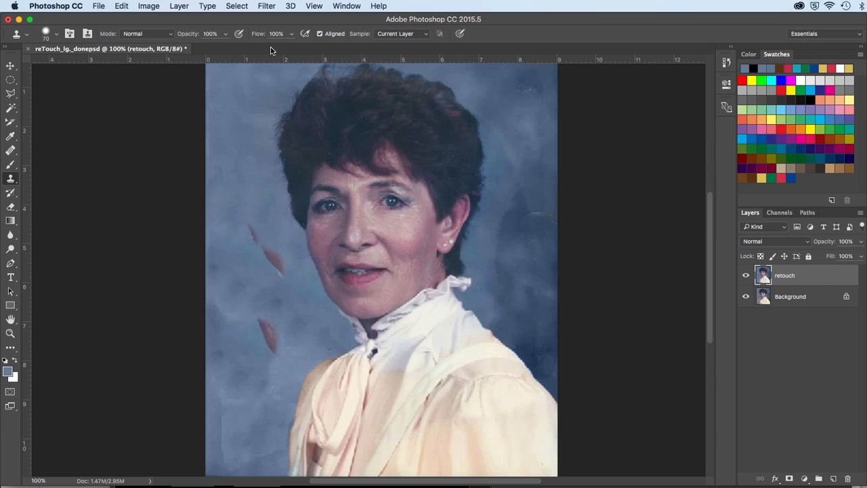
Step: Try several Clone Stamp strokes across the left backdrop with Aligned on
drag(280, 250, 266, 276)
drag(271, 319, 237, 396)
drag(217, 246, 243, 274)
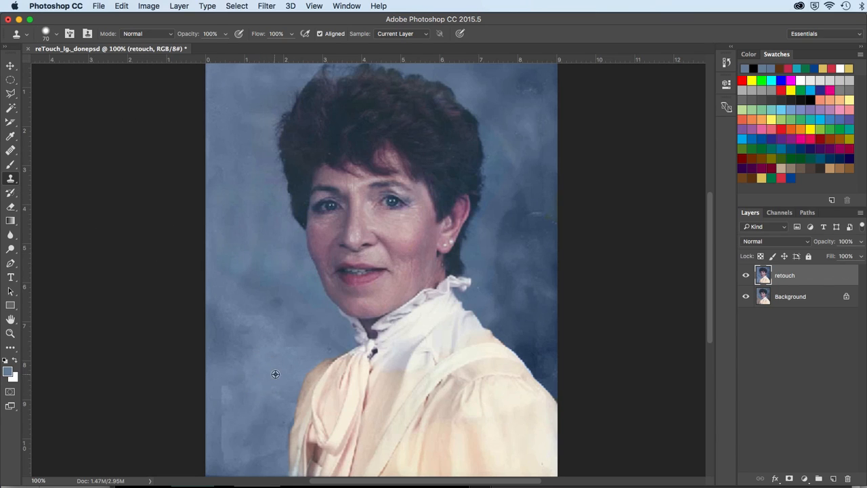
Step: Sample the clean backdrop beside the shoulder with the Clone Stamp and clone it over the lower-left backdrop
alt+click(255, 350)
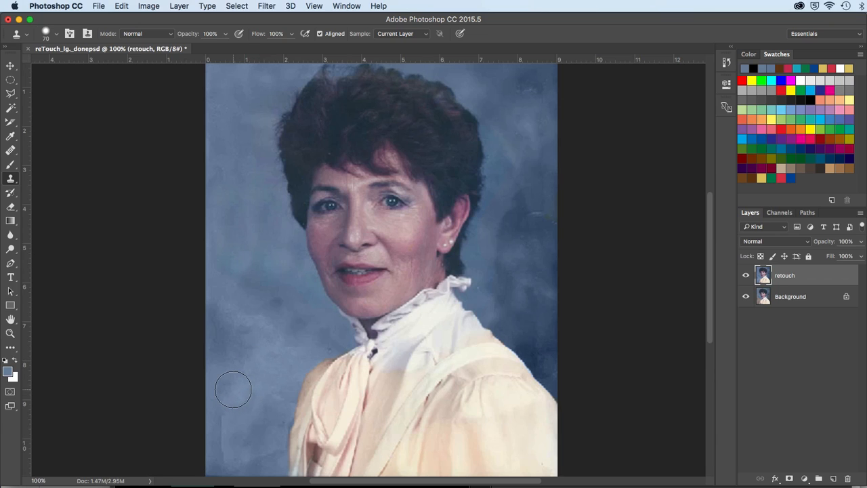
drag(233, 390, 229, 432)
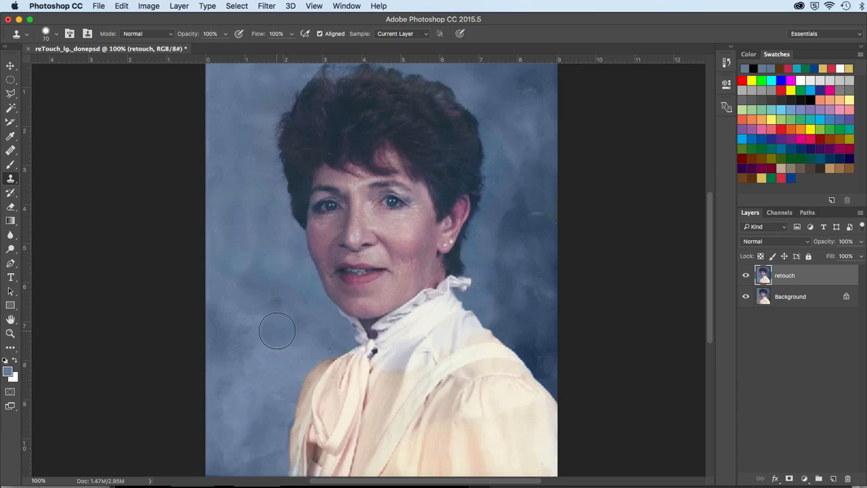
Step: Try cloning over one eye, then sampling that eye and cloning it onto the lower-left backdrop, undoing each attempt
drag(369, 202, 390, 202)
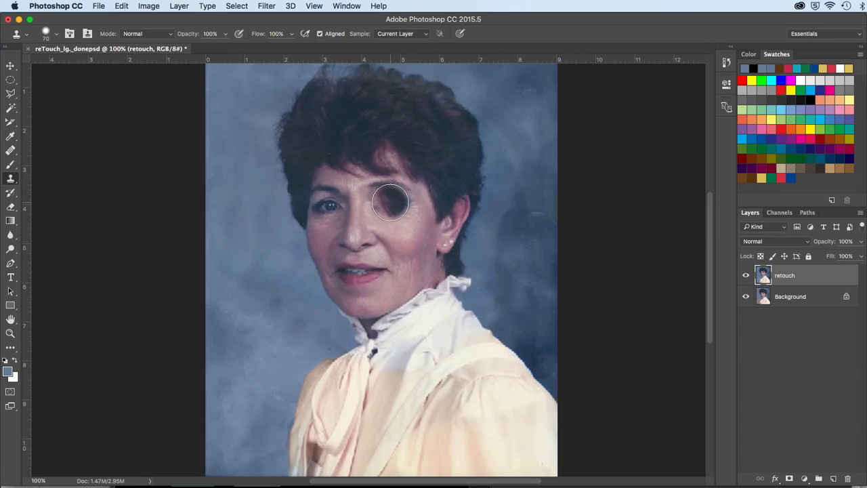
key(super+z)
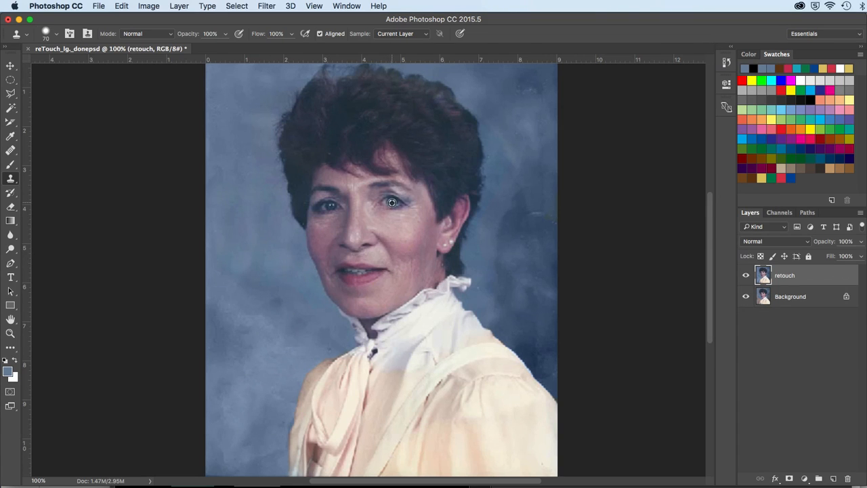
alt+click(391, 202)
mouse_move(257, 351)
mouse_down()
mouse_move(252, 330)
mouse_move(268, 353)
mouse_move(247, 360)
mouse_move(233, 329)
mouse_move(265, 329)
mouse_move(265, 354)
mouse_move(230, 339)
mouse_move(239, 319)
mouse_move(267, 330)
mouse_move(272, 347)
mouse_move(241, 350)
mouse_move(241, 335)
mouse_move(256, 336)
mouse_move(261, 350)
mouse_move(247, 359)
mouse_move(227, 346)
mouse_move(230, 323)
mouse_move(248, 316)
mouse_move(284, 347)
mouse_move(267, 364)
mouse_move(236, 370)
mouse_up()
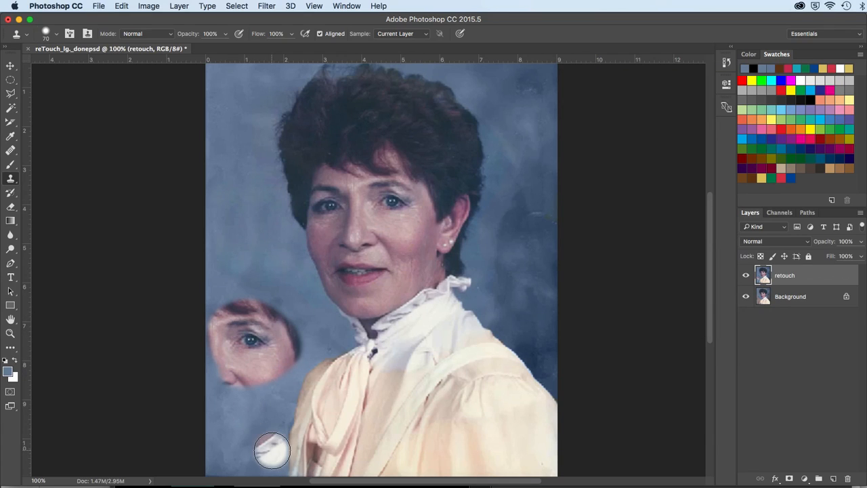
key(super+z)
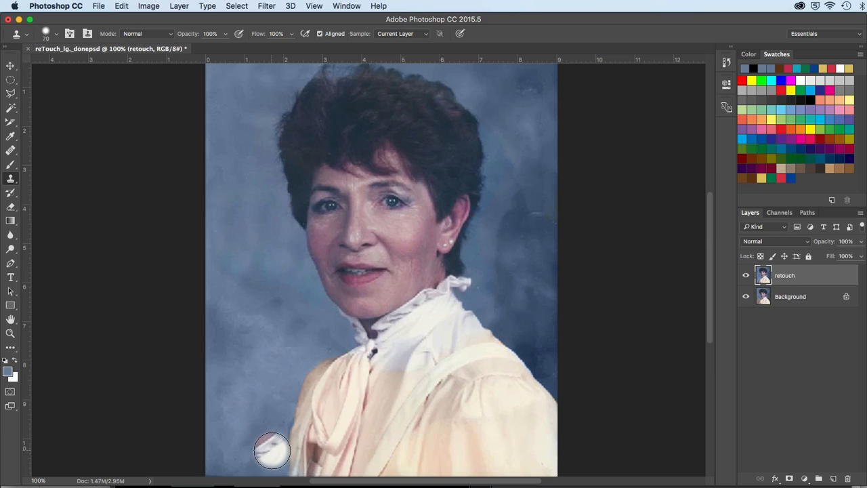
Step: With the Healing Brush at 200% zoom, sample clean backdrop and heal the scratch, yellow mark and spots to the right of the head
click(11, 152)
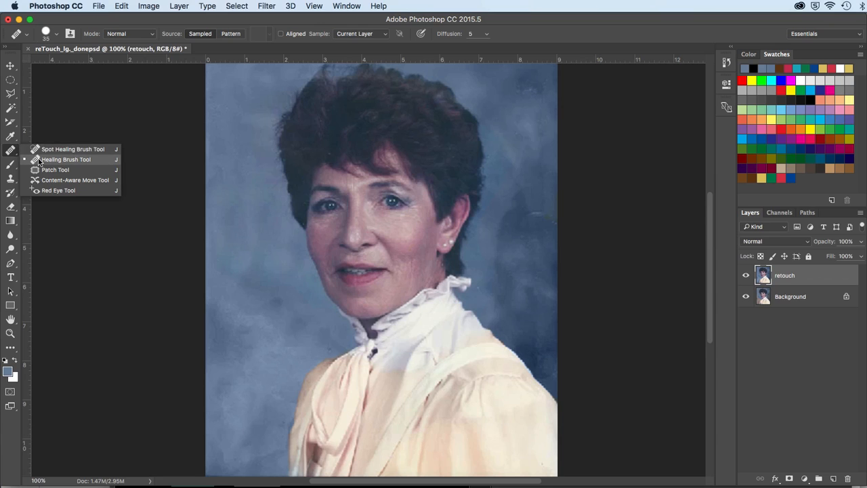
click(39, 160)
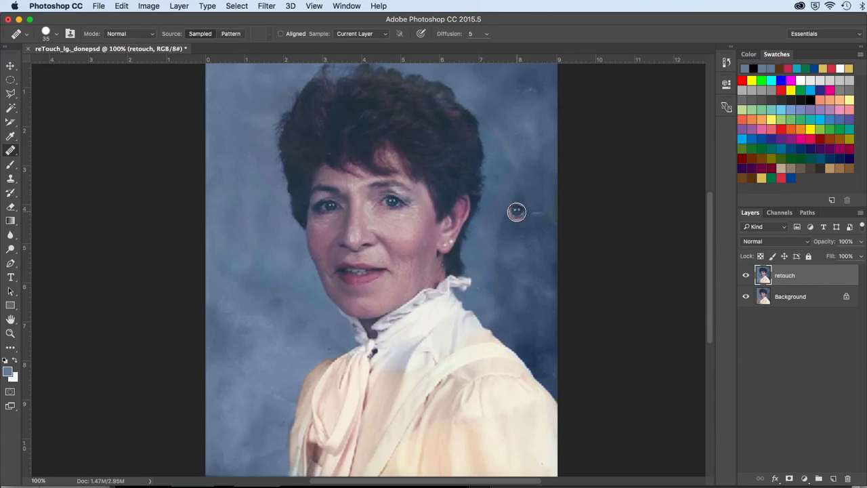
key(super+plus)
mouse_move(518, 212)
mouse_down()
mouse_move(497, 246)
mouse_move(387, 301)
mouse_move(318, 359)
mouse_up()
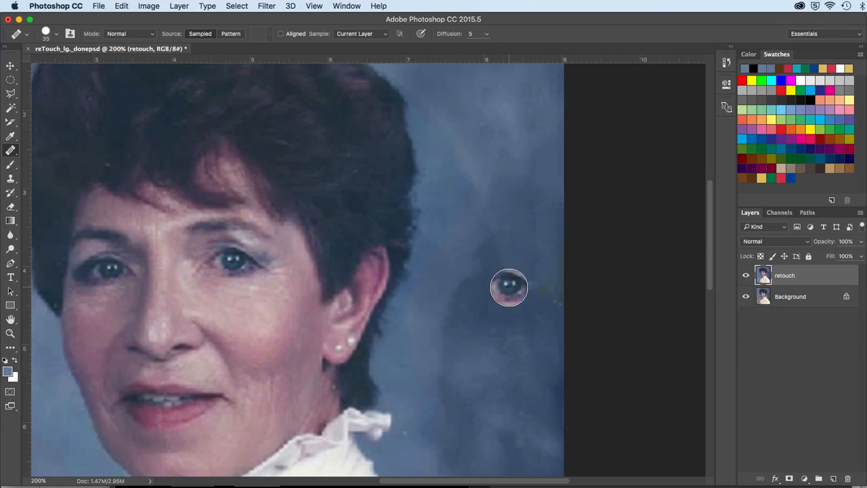
alt+click(497, 201)
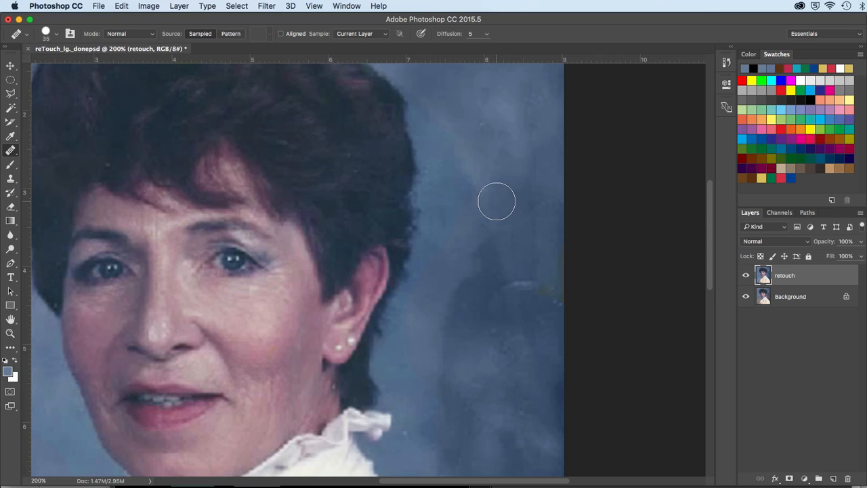
mouse_move(529, 283)
mouse_down()
mouse_move(547, 294)
mouse_move(529, 288)
mouse_move(550, 272)
mouse_move(513, 287)
mouse_move(548, 304)
mouse_move(494, 292)
mouse_move(479, 301)
mouse_move(478, 319)
mouse_up()
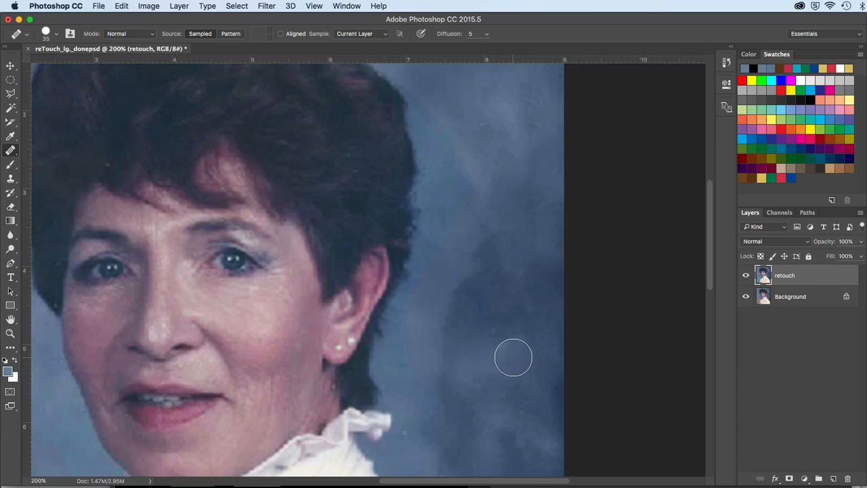
alt+click(497, 234)
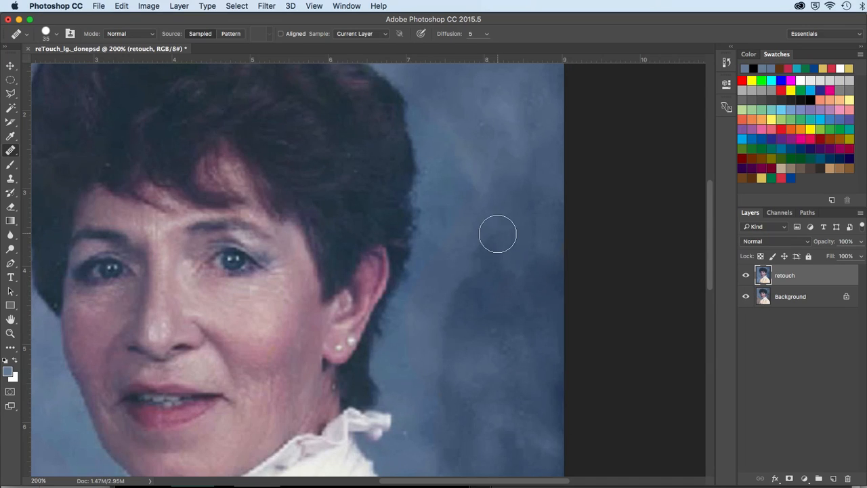
mouse_move(491, 330)
mouse_down()
mouse_move(496, 338)
mouse_move(474, 350)
mouse_up()
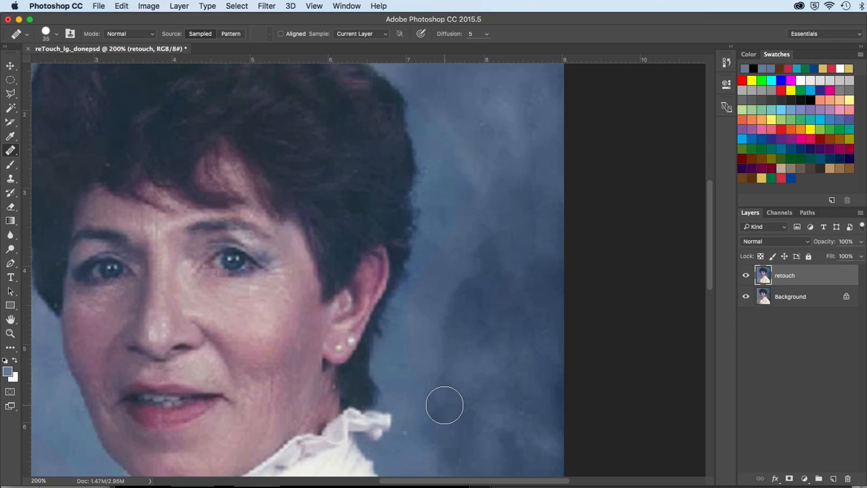
Step: Try healing the edge of the dark backdrop patch with a sample taken beside the neck, and undo it
alt+click(407, 355)
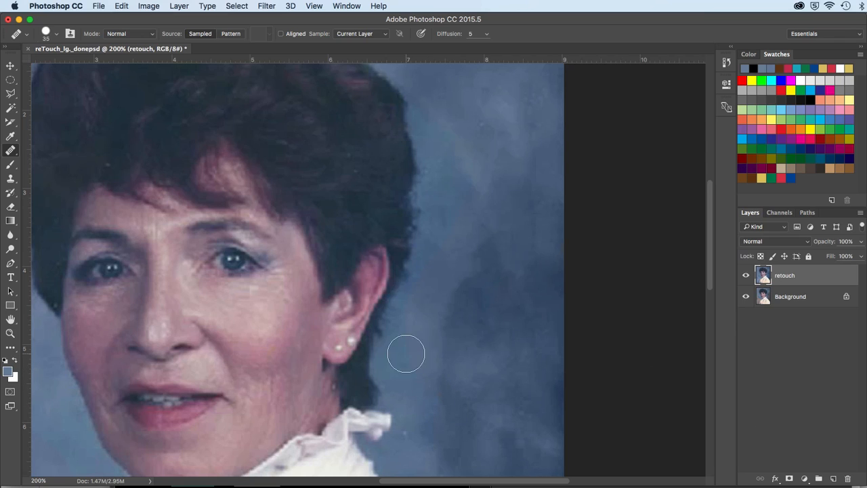
drag(444, 383, 447, 305)
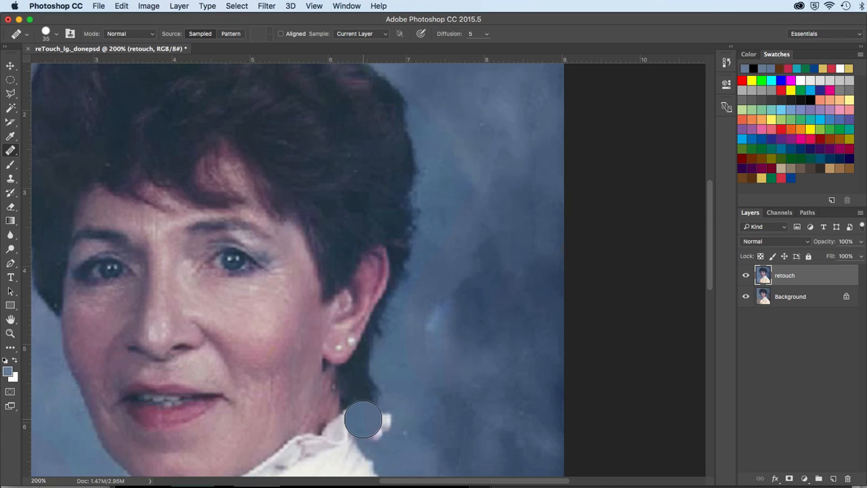
key(super+z)
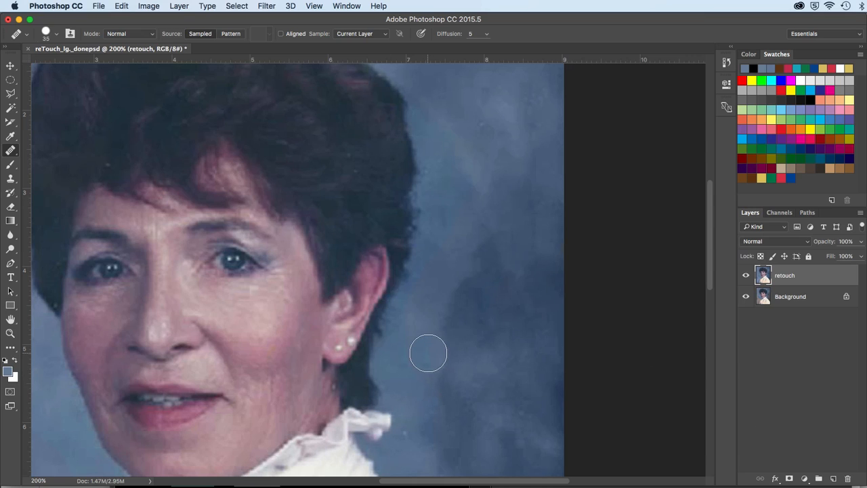
Step: Heal the remaining marks in the backdrop beside the ear, resampling from the clean backdrop above them
alt+click(429, 353)
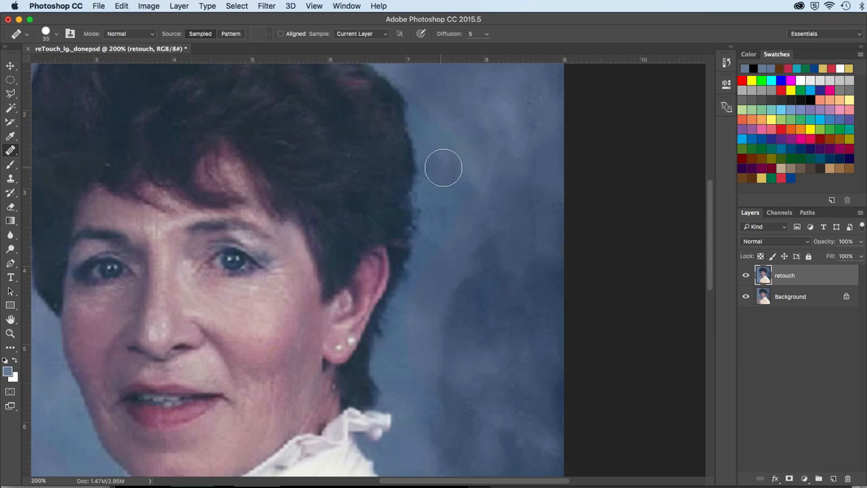
alt+click(482, 209)
drag(464, 284, 475, 268)
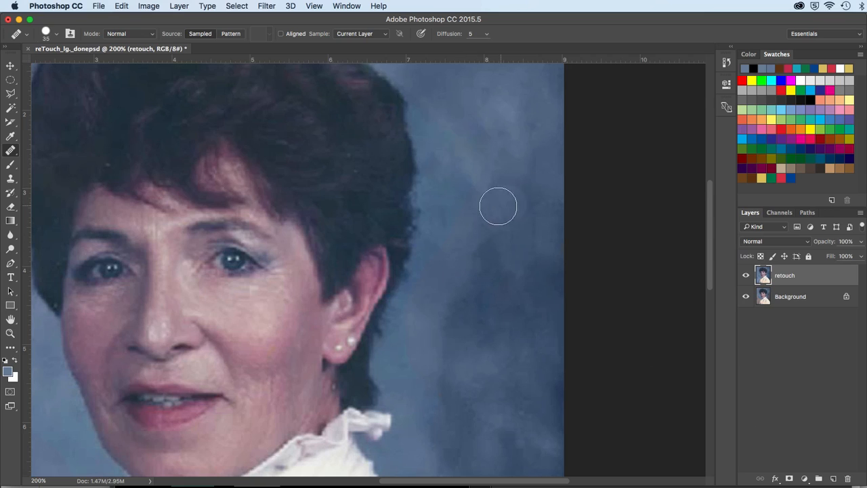
alt+click(479, 143)
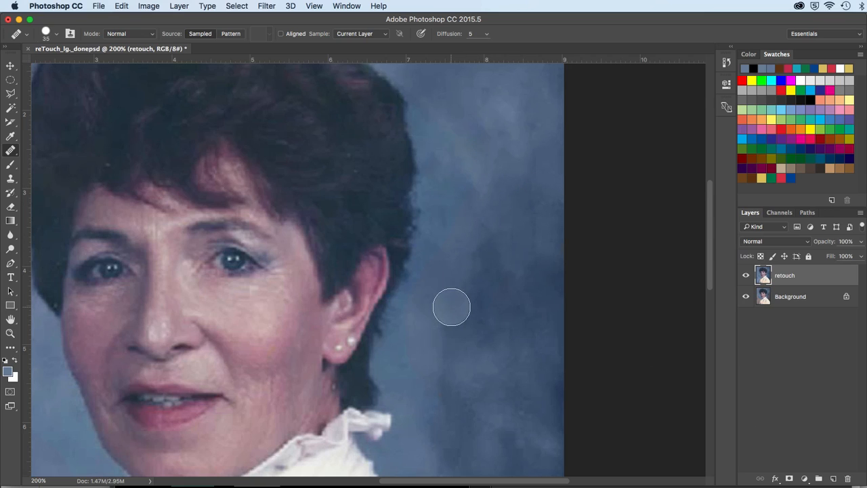
click(454, 274)
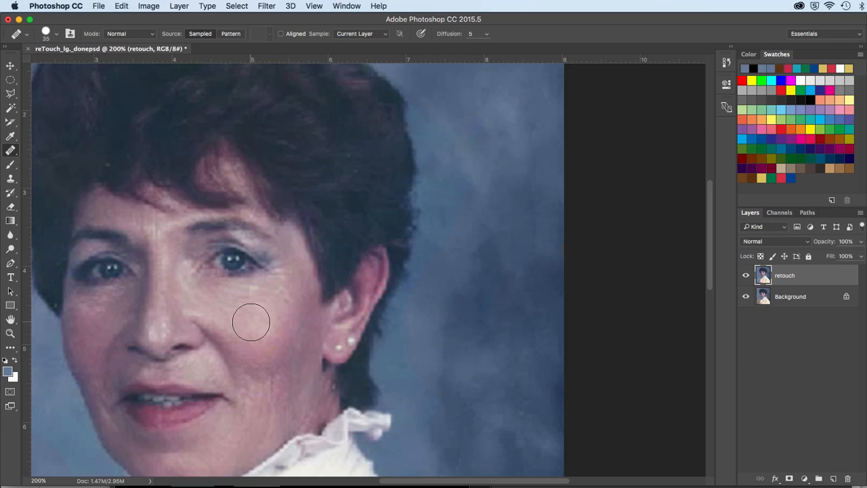
Step: Reduce the Healing Brush to 20 and heal the skin marks on the upper cheek and below the outer eye corner
key(bracketleft)
key(bracketleft)
mouse_move(249, 306)
mouse_down()
mouse_move(234, 304)
mouse_move(276, 291)
mouse_move(235, 298)
mouse_up()
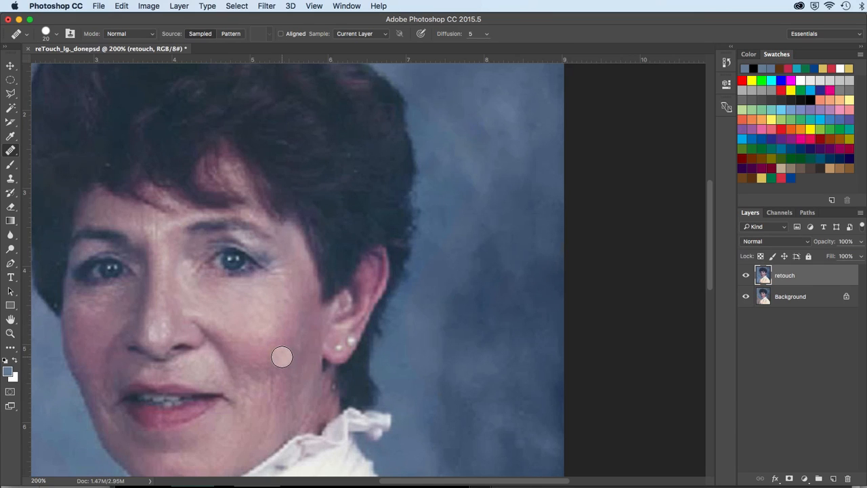
alt+click(265, 300)
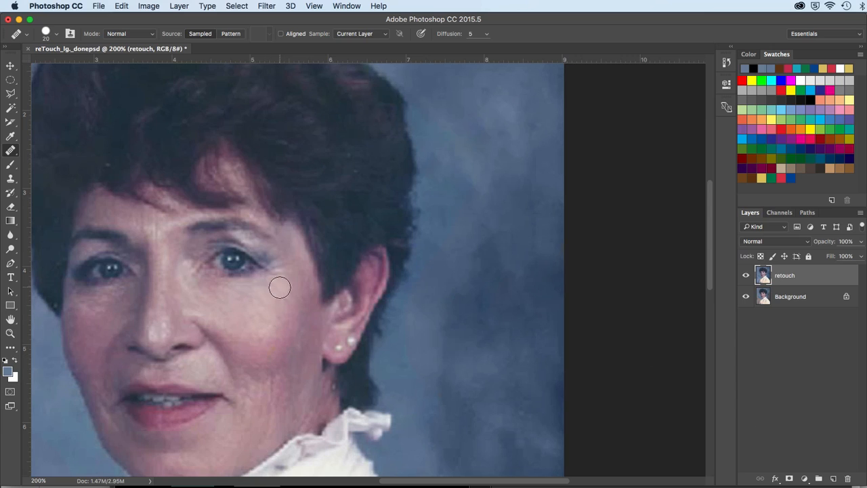
mouse_move(279, 281)
mouse_down()
mouse_move(285, 257)
mouse_move(282, 270)
mouse_up()
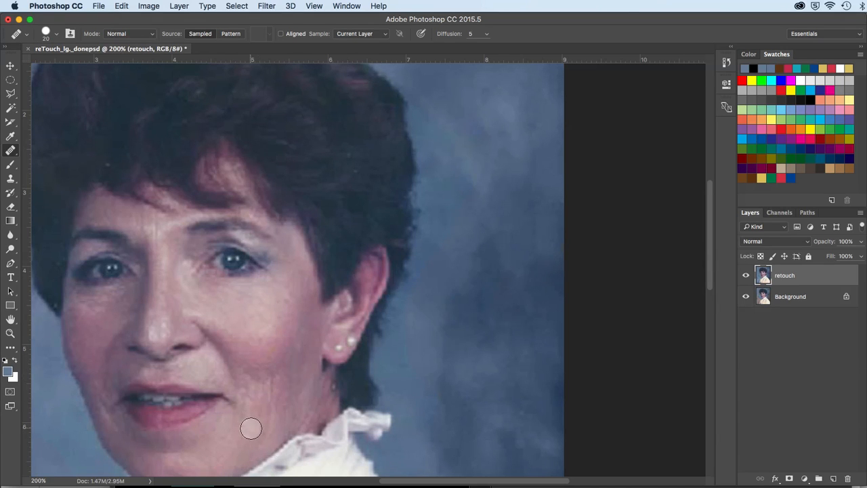
Step: Enlarge the Healing Brush to 30 and heal the marks on the lower cheek and chin
mouse_move(248, 422)
mouse_down()
mouse_move(258, 417)
mouse_move(280, 352)
mouse_up()
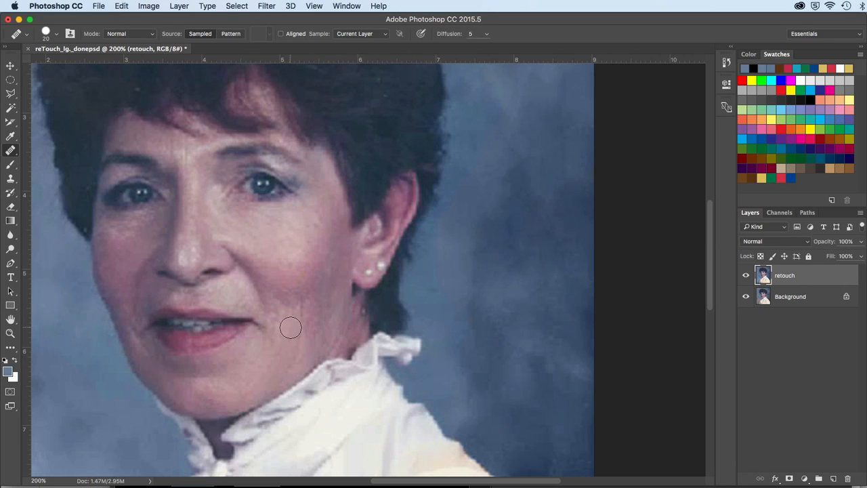
key(bracketright)
mouse_move(291, 328)
mouse_down()
mouse_move(291, 310)
mouse_move(285, 330)
mouse_up()
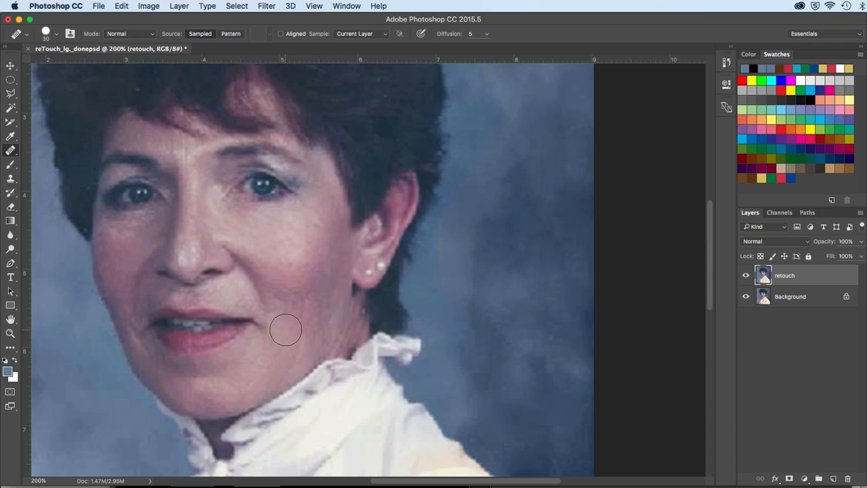
click(210, 398)
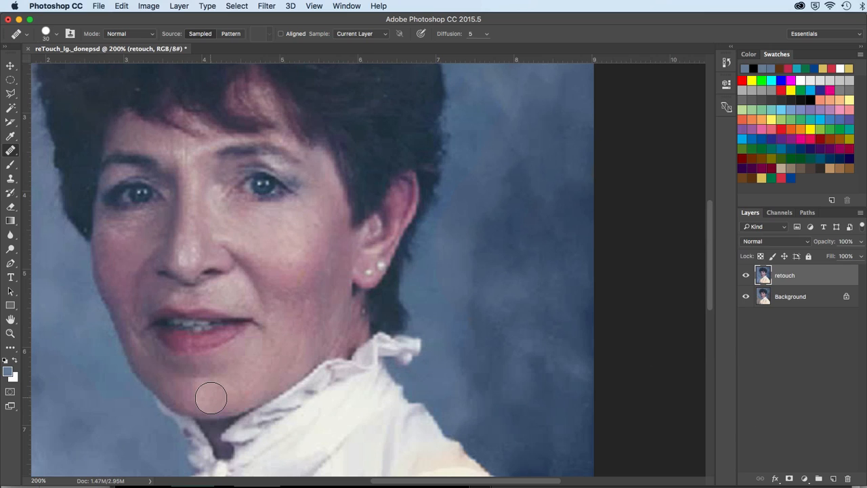
Step: Using the Brush in Color mode at size 100, sample the blouse's clean white, paint over its yellowed areas at 100% zoom, and save
key(super+1)
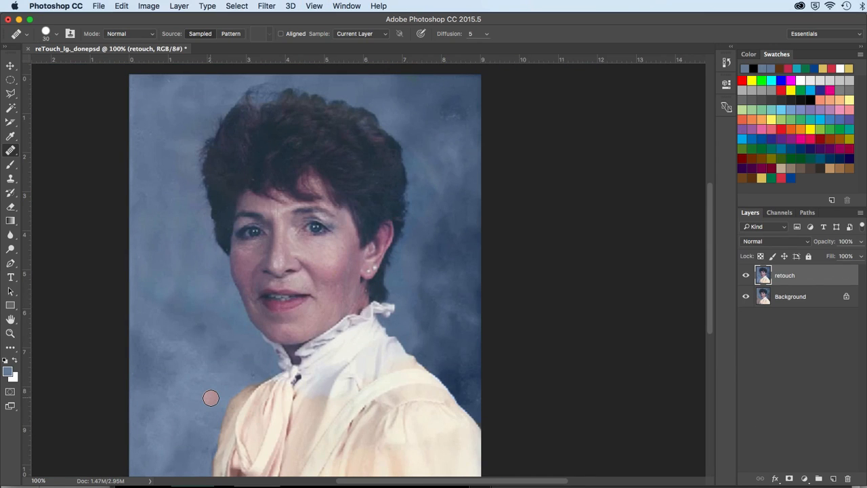
click(10, 170)
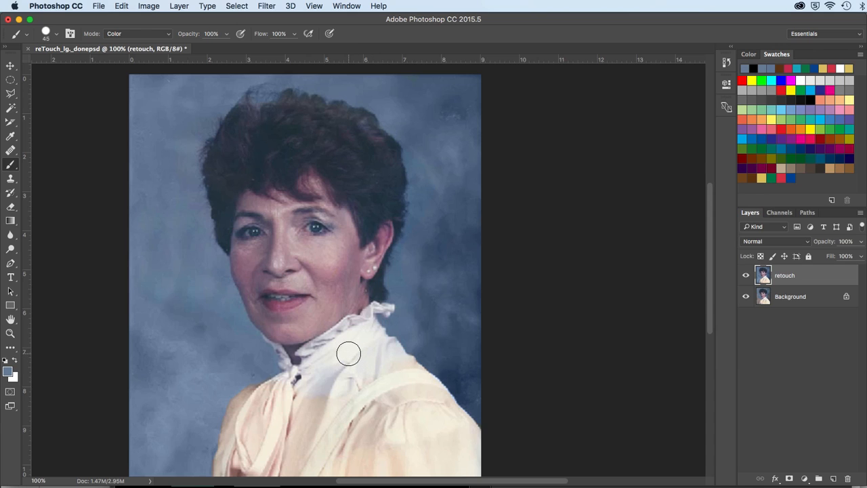
key(alt)
alt+click(330, 377)
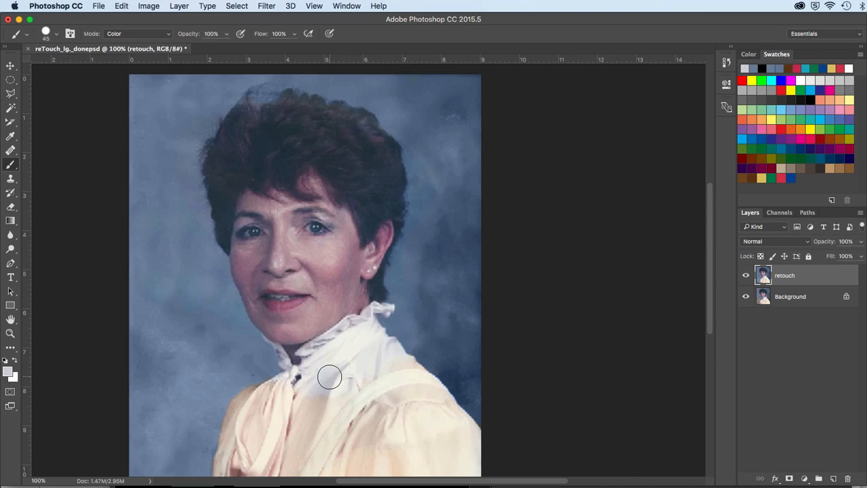
click(148, 31)
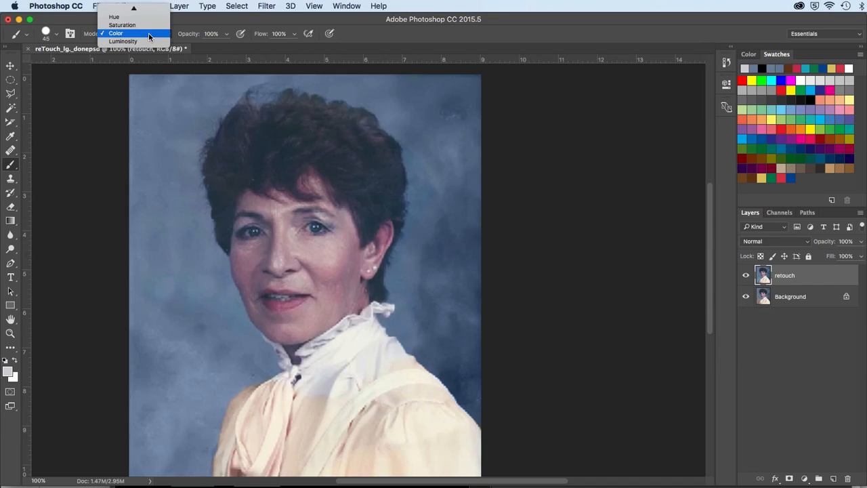
click(148, 33)
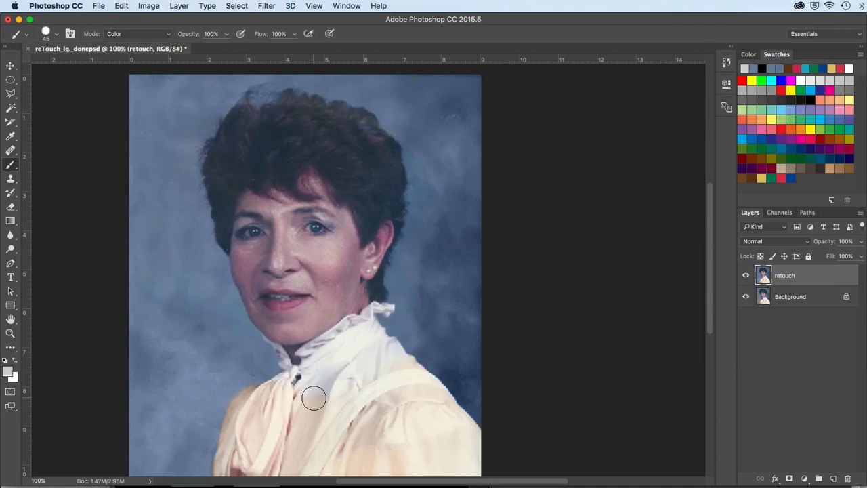
key(bracketright)
key(bracketright)
key(bracketright)
key(bracketright)
key(bracketright)
key(bracketright)
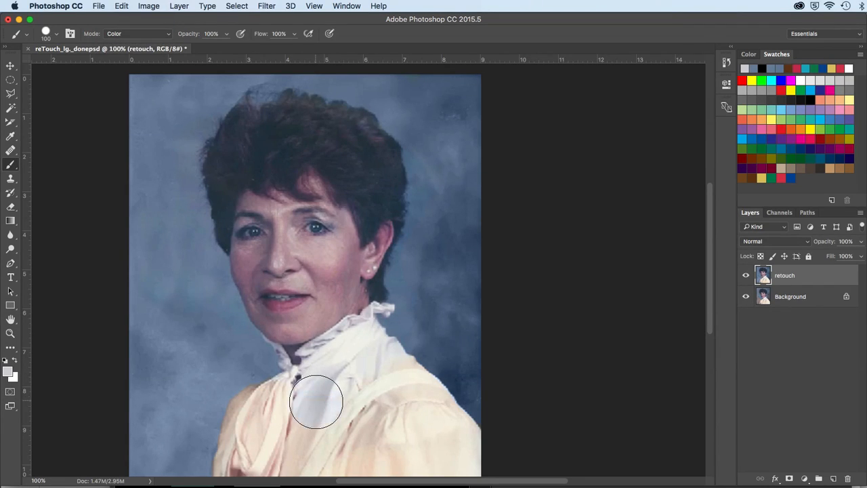
mouse_move(294, 409)
mouse_down()
mouse_move(359, 349)
mouse_move(415, 395)
mouse_move(458, 454)
mouse_move(435, 463)
mouse_move(412, 454)
mouse_move(396, 412)
mouse_move(374, 399)
mouse_move(375, 440)
mouse_move(358, 461)
mouse_move(348, 424)
mouse_move(319, 461)
mouse_move(302, 438)
mouse_move(277, 470)
mouse_move(273, 411)
mouse_move(284, 403)
mouse_move(256, 416)
mouse_move(237, 469)
mouse_move(251, 419)
mouse_move(330, 383)
mouse_move(333, 411)
mouse_move(281, 424)
mouse_move(271, 406)
mouse_move(265, 416)
mouse_move(283, 399)
mouse_move(303, 428)
mouse_up()
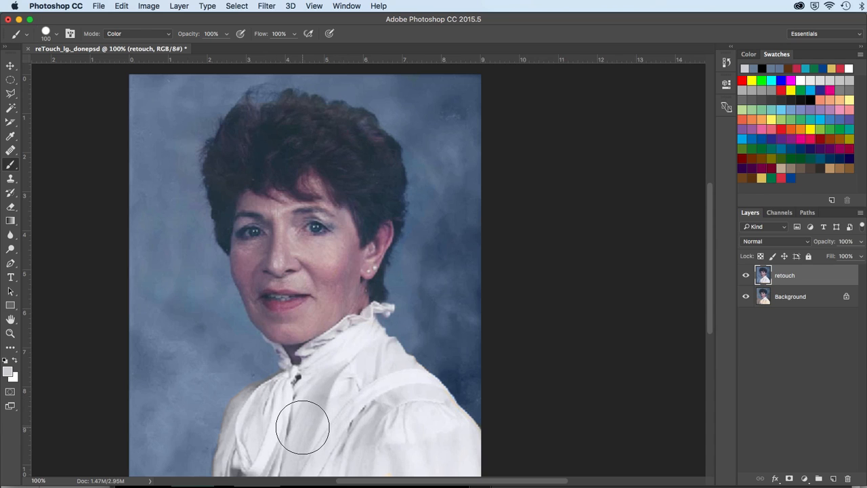
key(super+s)
click(140, 6)
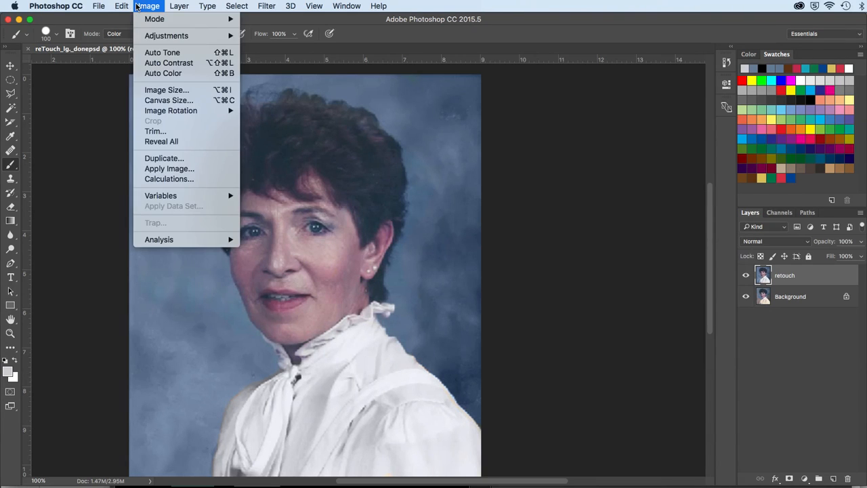
mouse_move(145, 36)
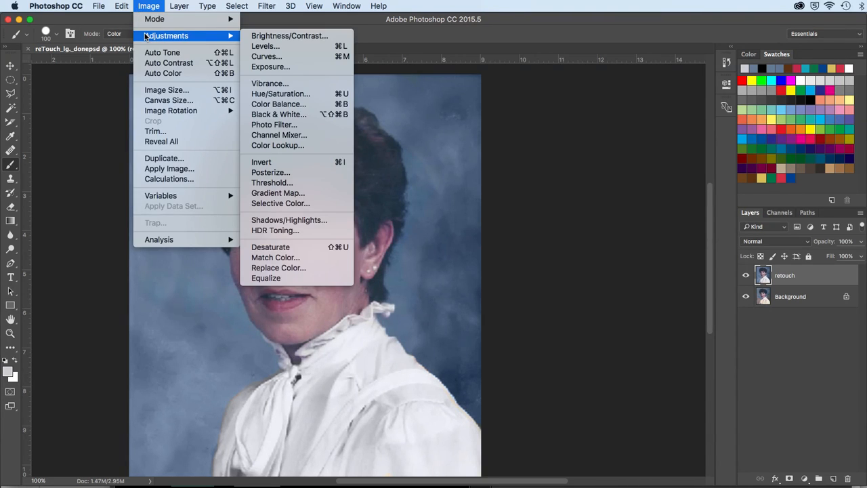
click(255, 47)
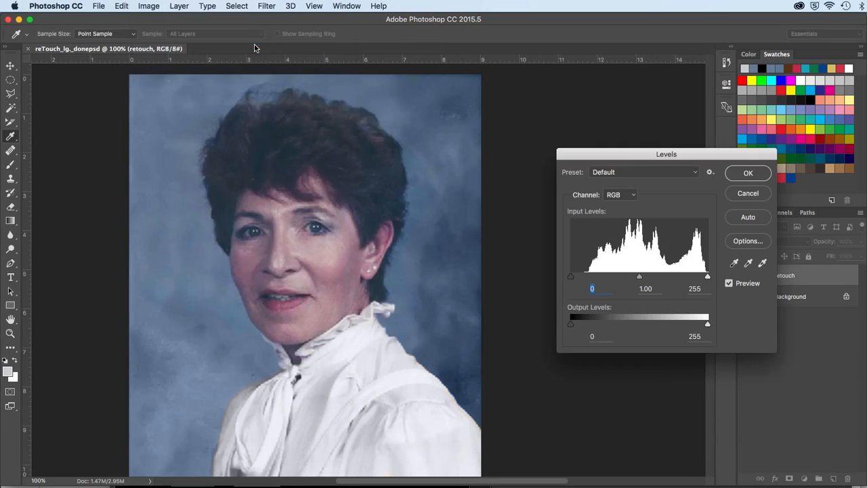
drag(580, 161, 498, 141)
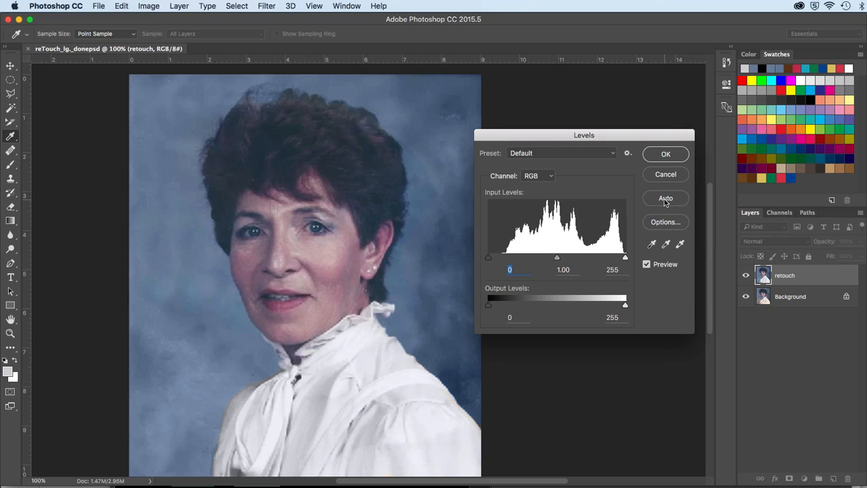
click(665, 200)
click(665, 201)
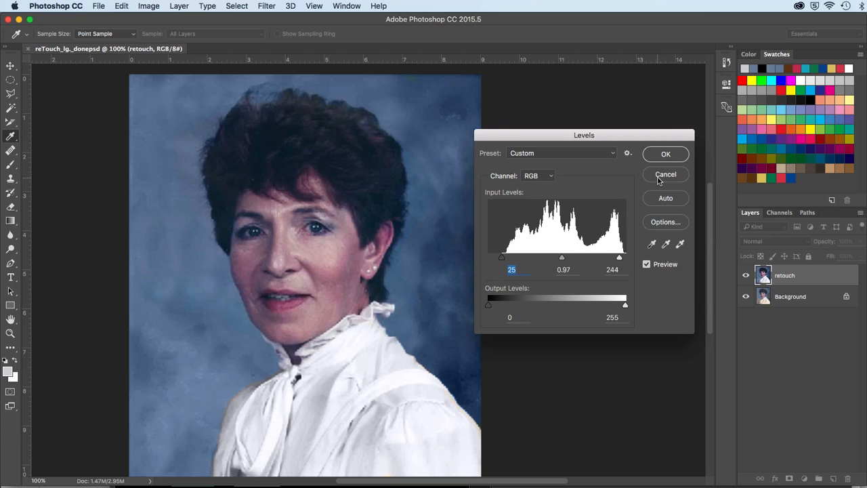
click(660, 178)
key(b)
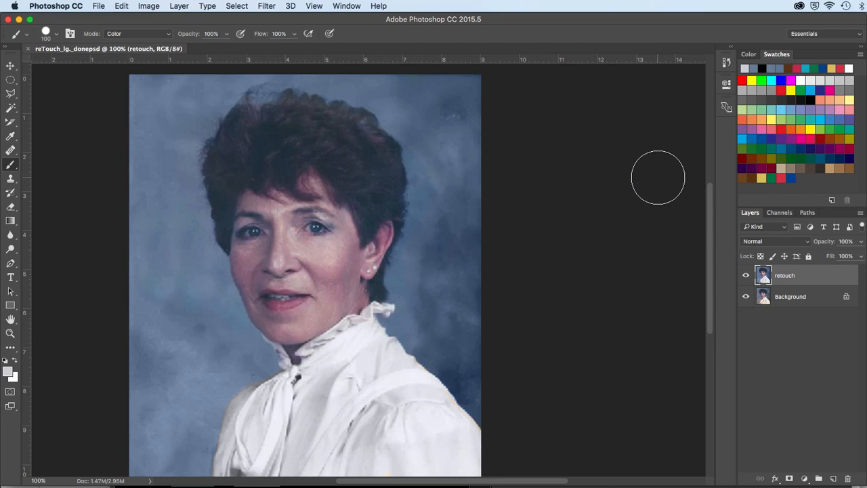
Step: Apply an automatic Levels correction to the retouch layer across the RGB channel and save the document
click(145, 7)
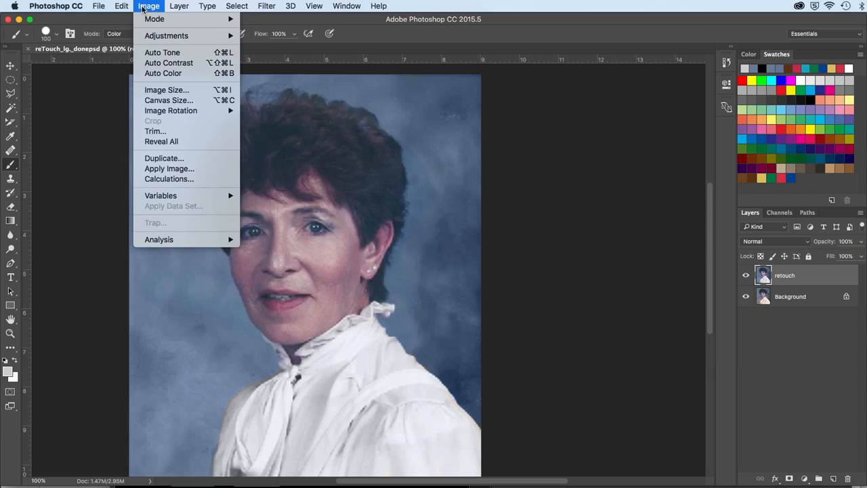
mouse_move(224, 36)
click(251, 48)
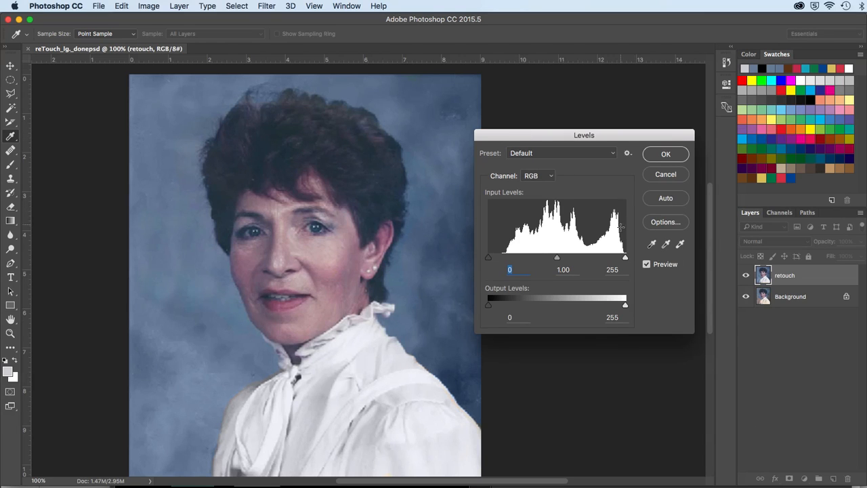
mouse_move(625, 258)
mouse_down()
mouse_move(601, 263)
mouse_move(632, 263)
mouse_up()
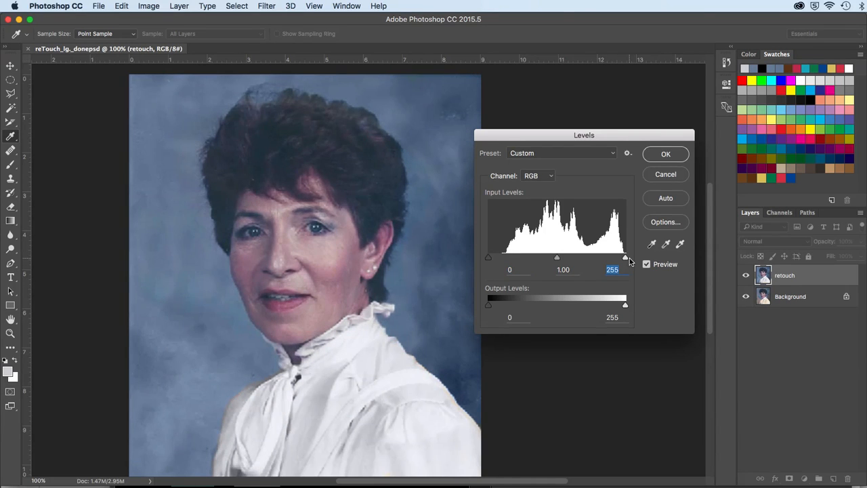
click(657, 204)
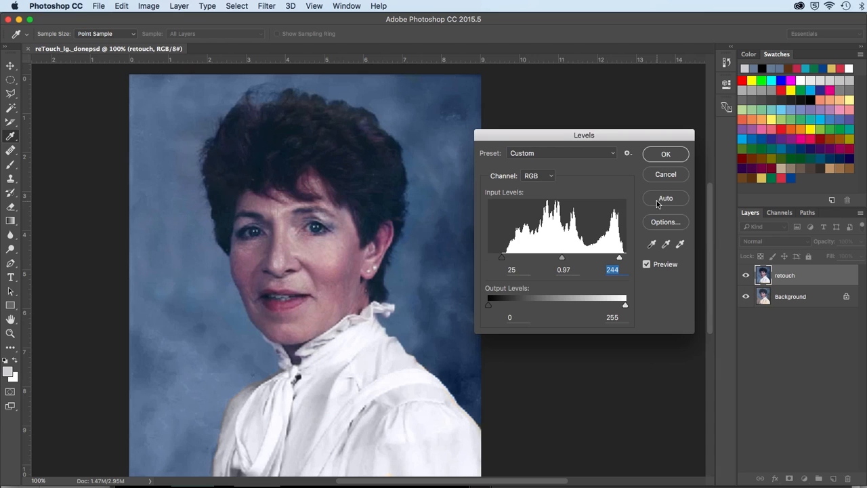
click(653, 154)
key(b)
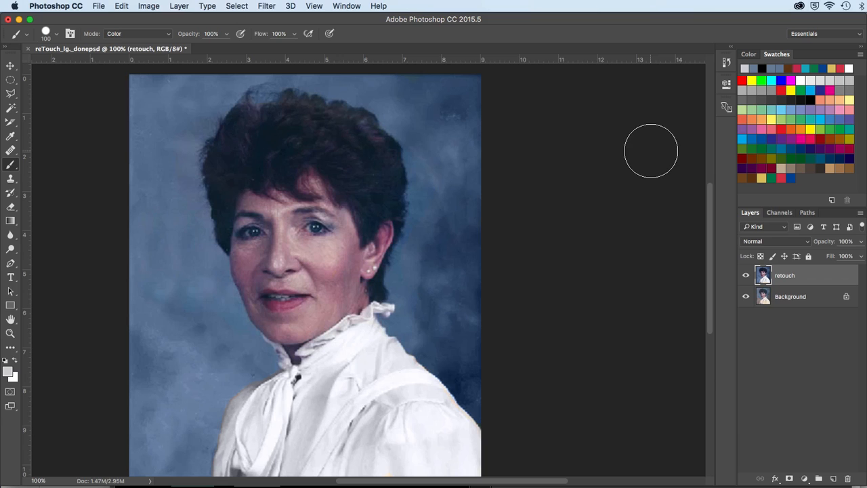
key(super+s)
Step: Switch to the Move tool, then hide and reshow the retouch layer to compare it with the original photo
click(10, 66)
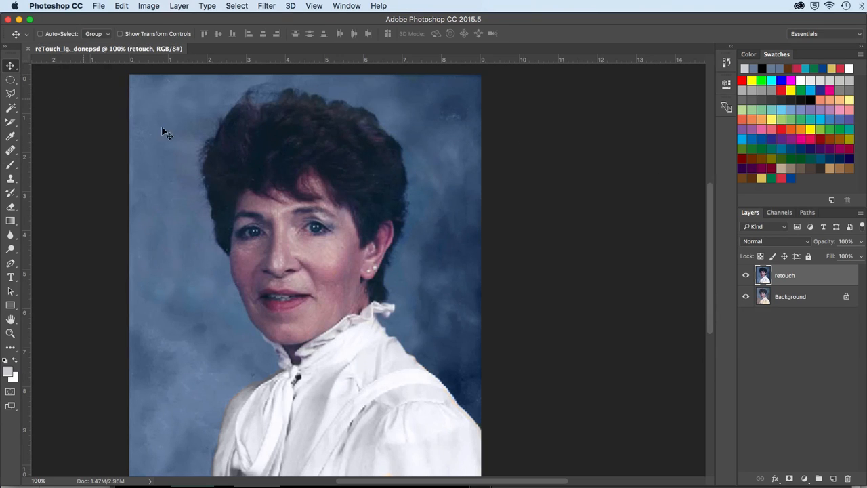
click(747, 276)
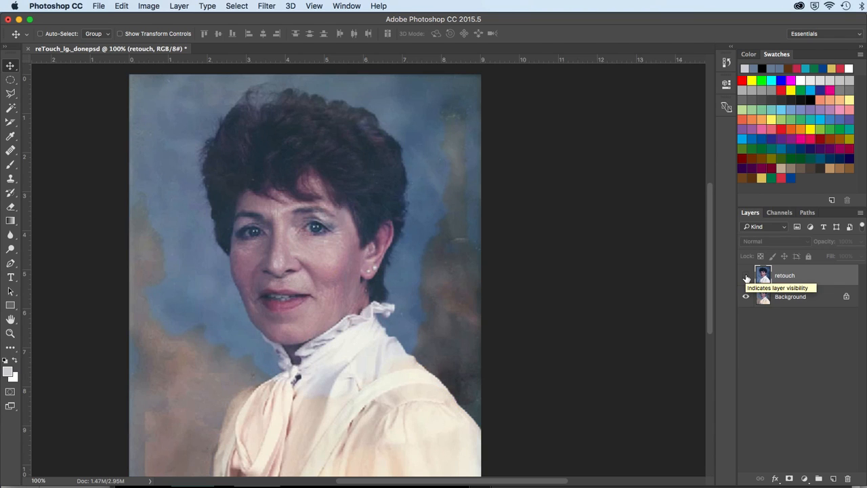
click(746, 277)
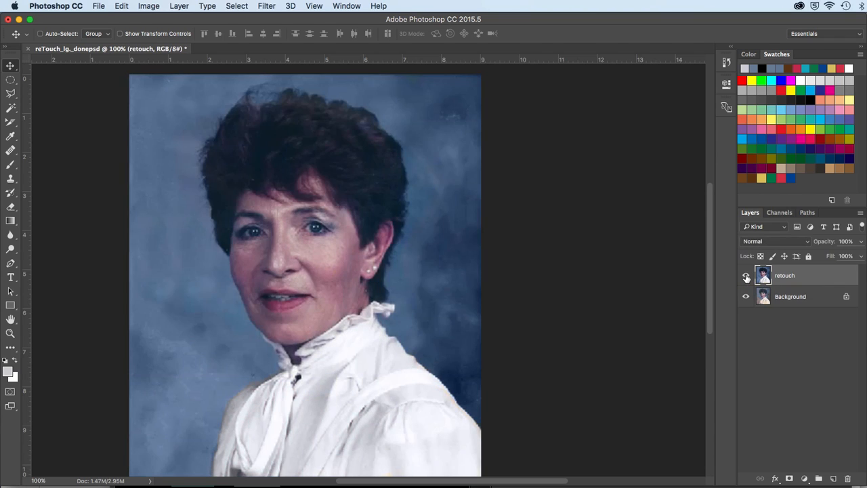